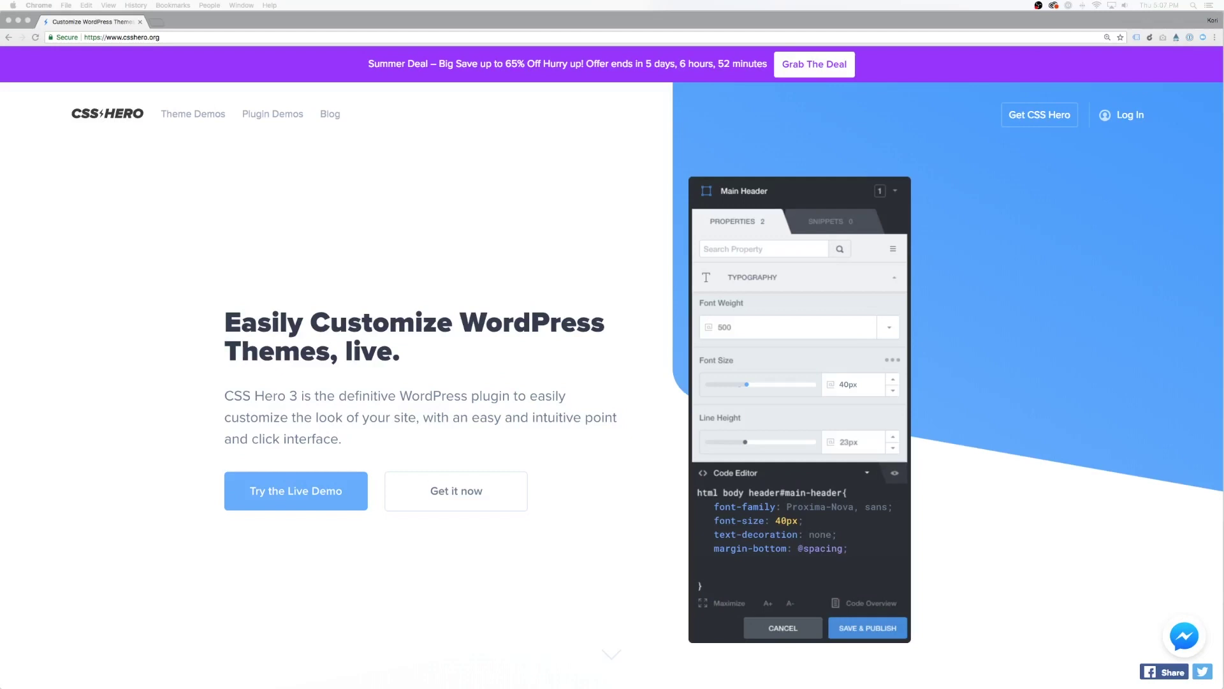
Open the CSS Hero purchase page and review the Starter, Personal and Pro pricing plans.
left_click(768, 521)
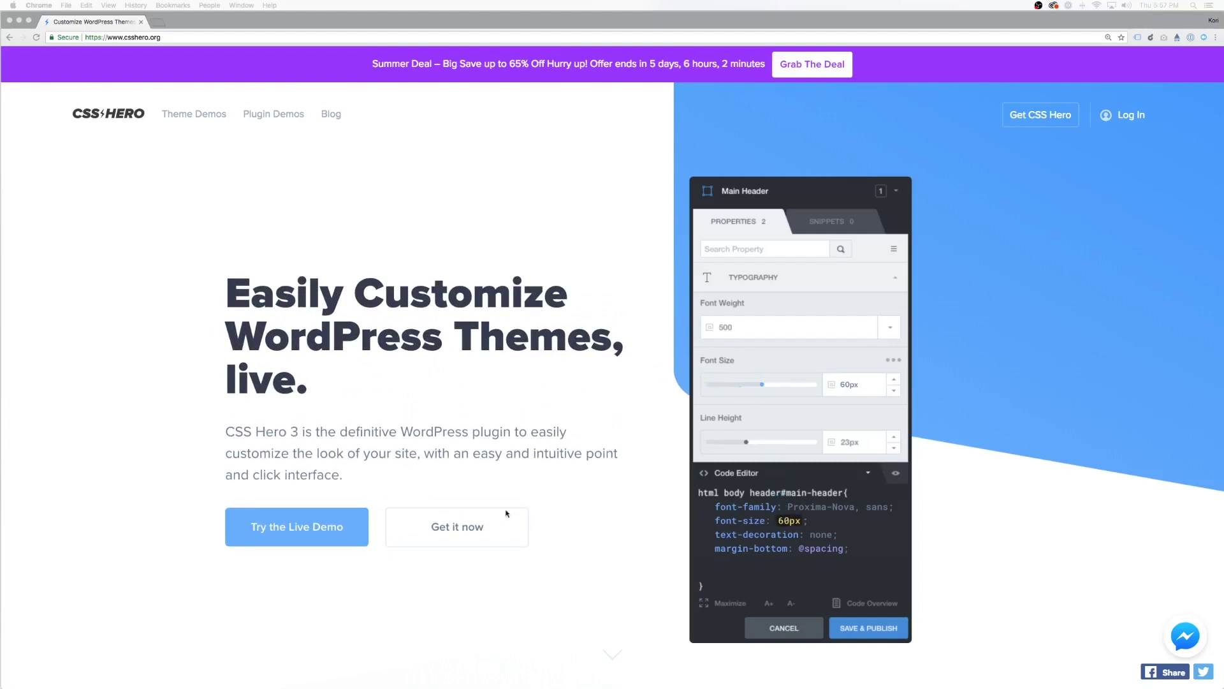
left_click(450, 491)
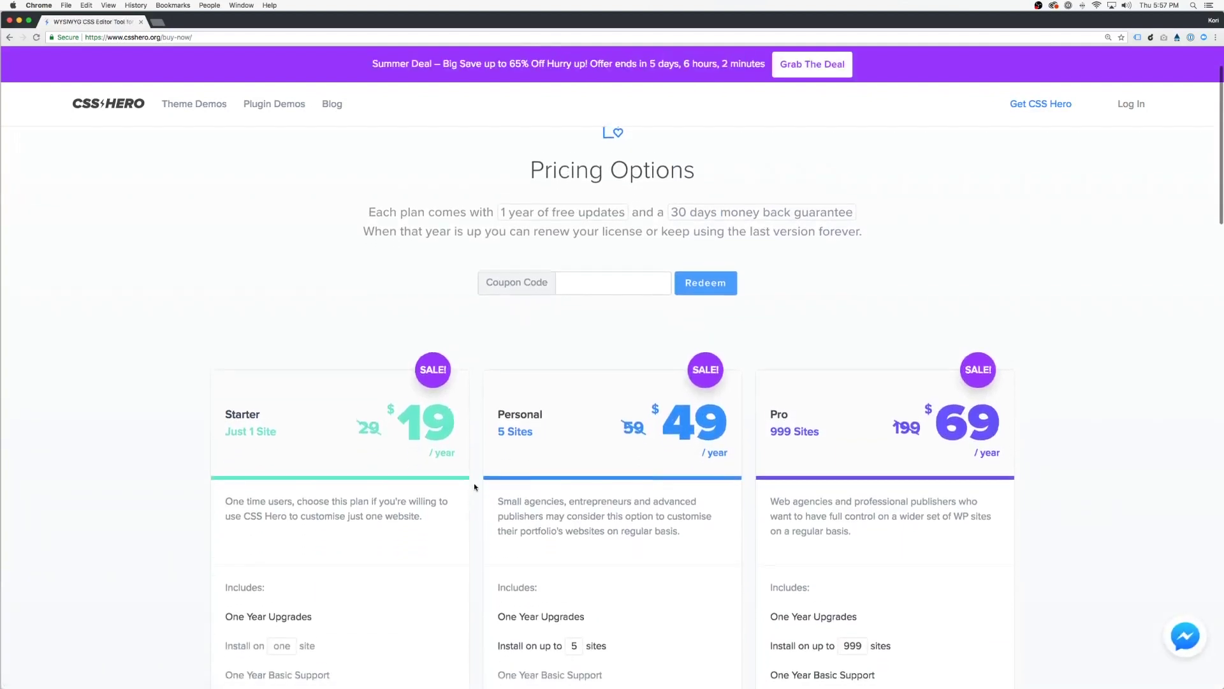
scroll(475, 487, "down", 3)
scroll(475, 487, "down", 1)
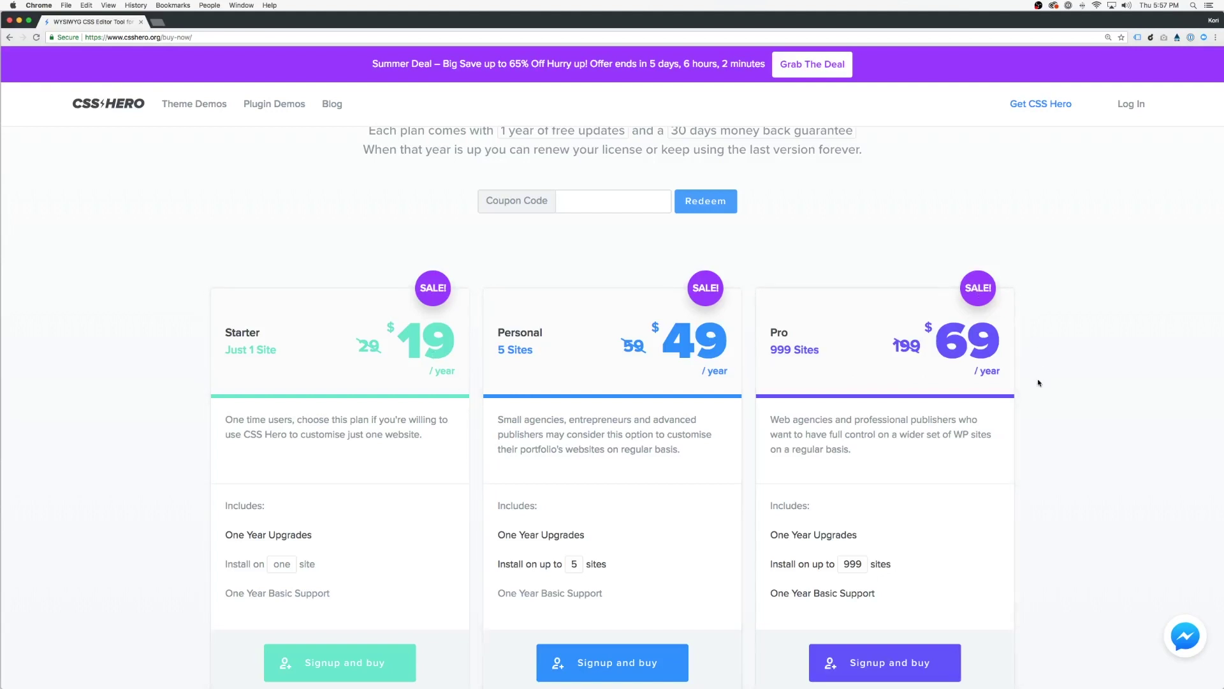
scroll(1038, 408, "down", 1)
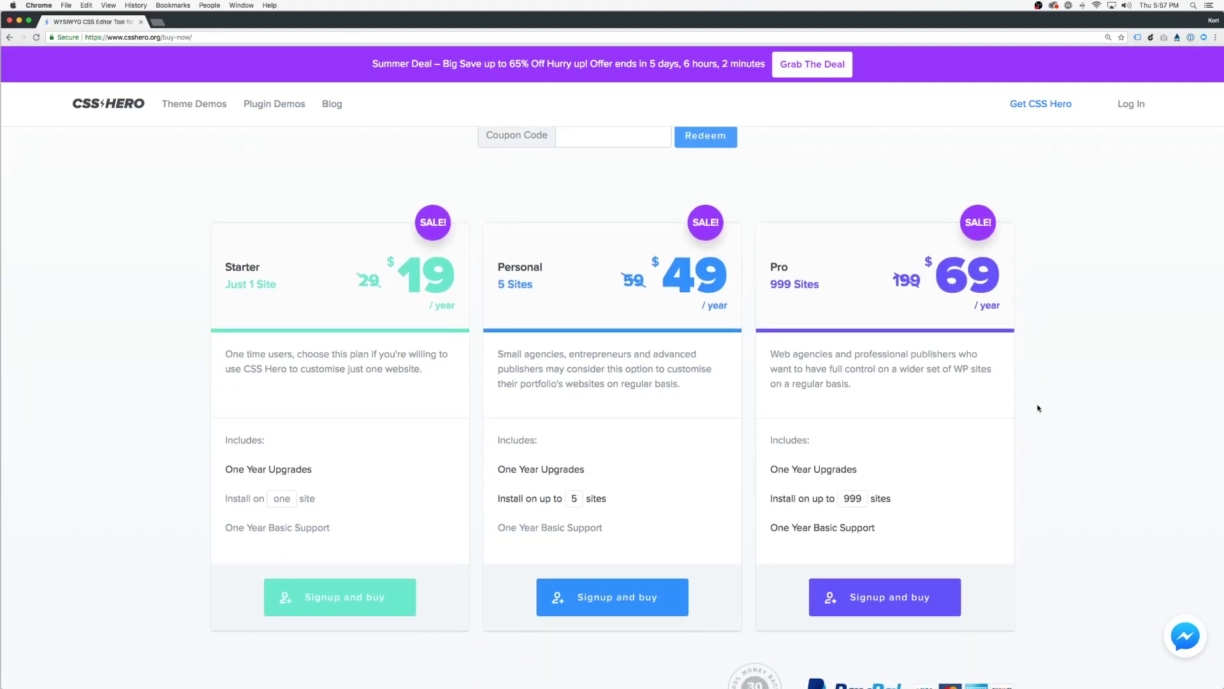
Open the signup form for the Starter plan and look through its account and billing fields.
left_click(348, 602)
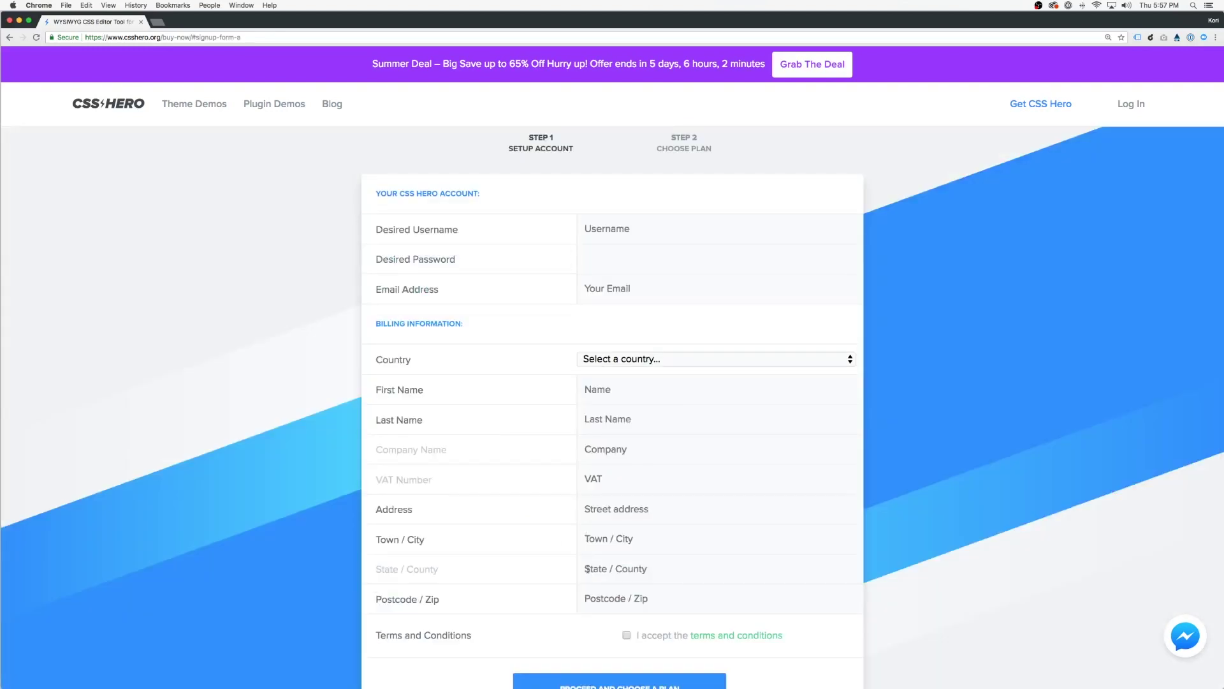
scroll(588, 565, "down", 2)
left_click(622, 618)
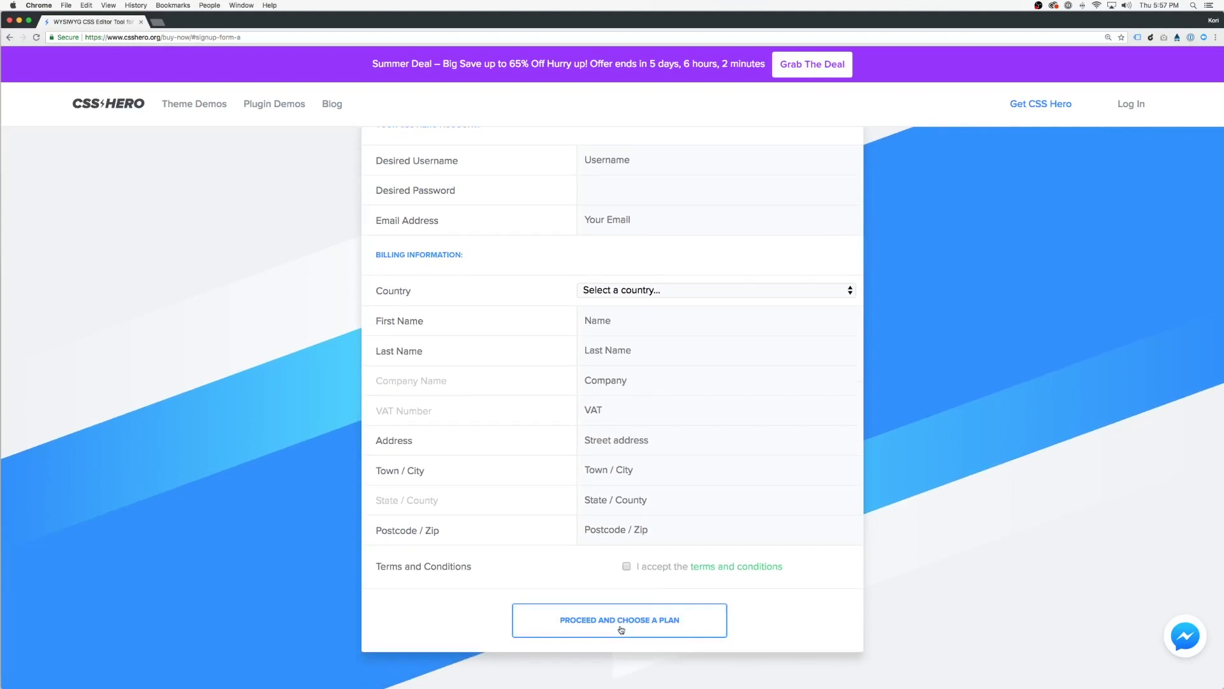
left_click(621, 628)
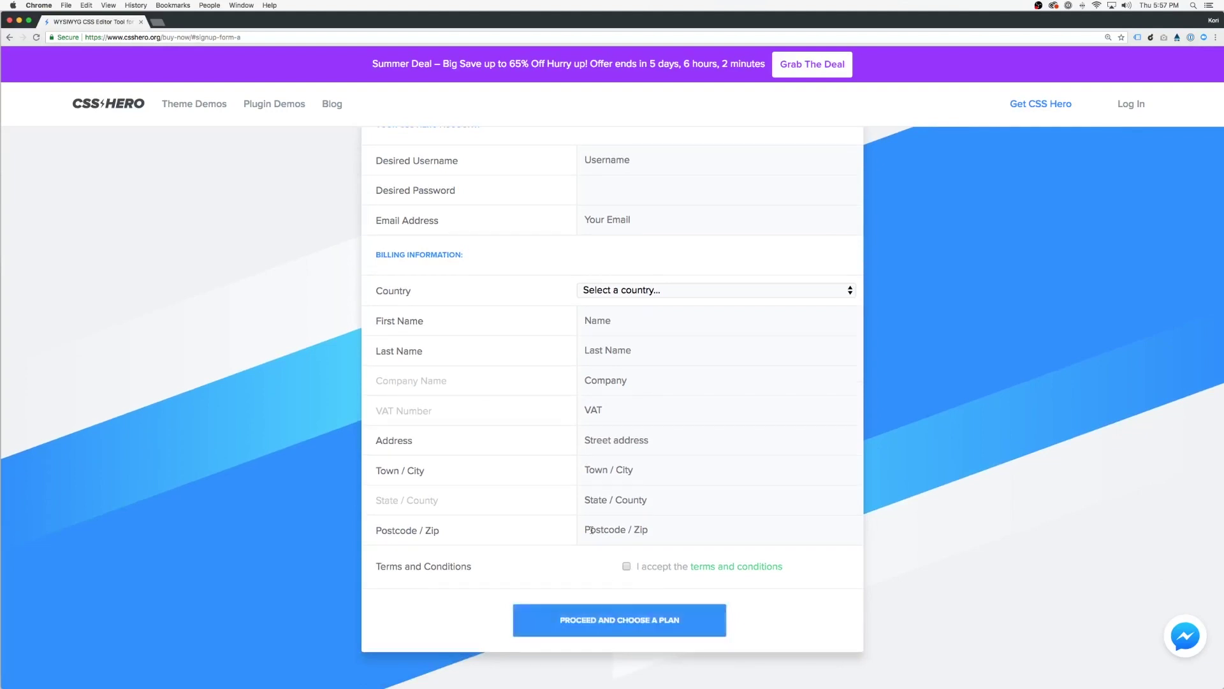
Log in to the existing CSS Hero account with the saved username and password.
scroll(547, 475, "up", 5)
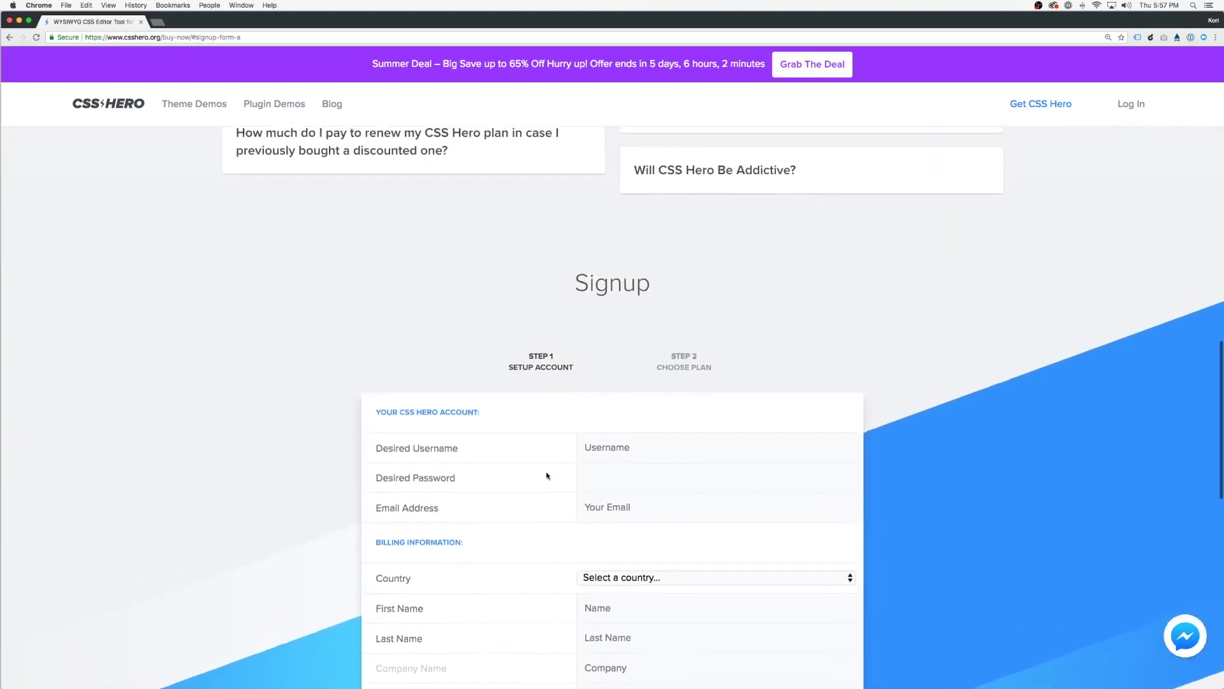
scroll(547, 475, "up", 3)
left_click(1117, 110)
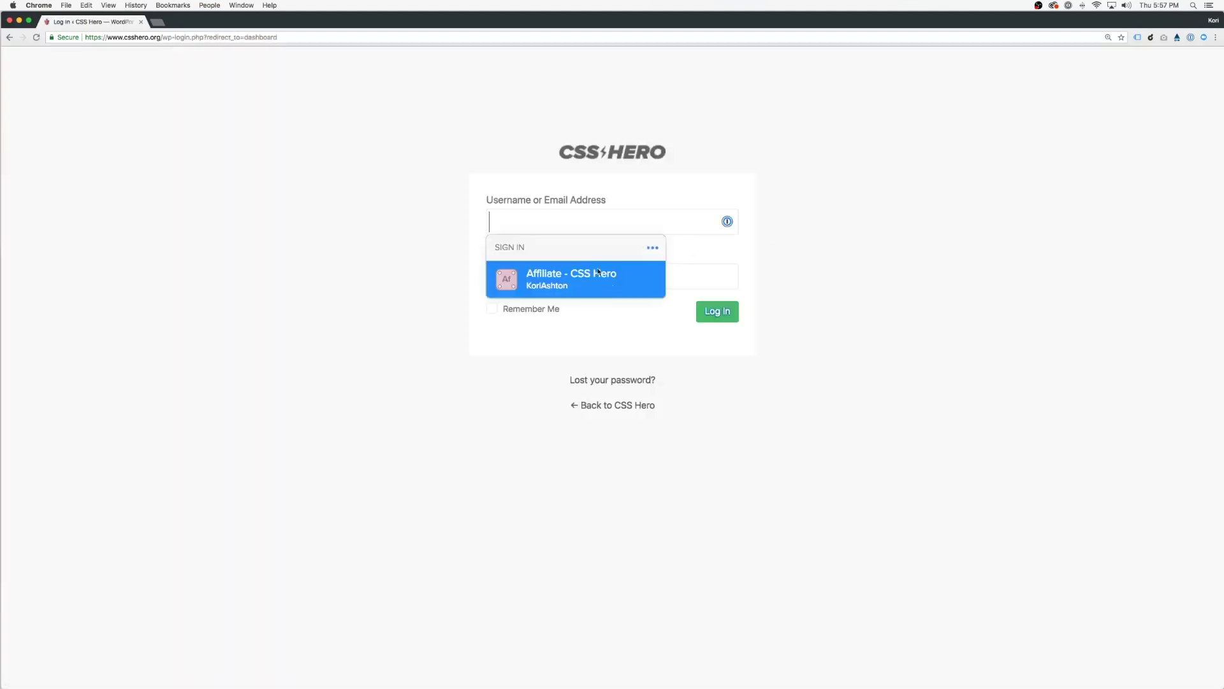
left_click(575, 274)
left_click(716, 314)
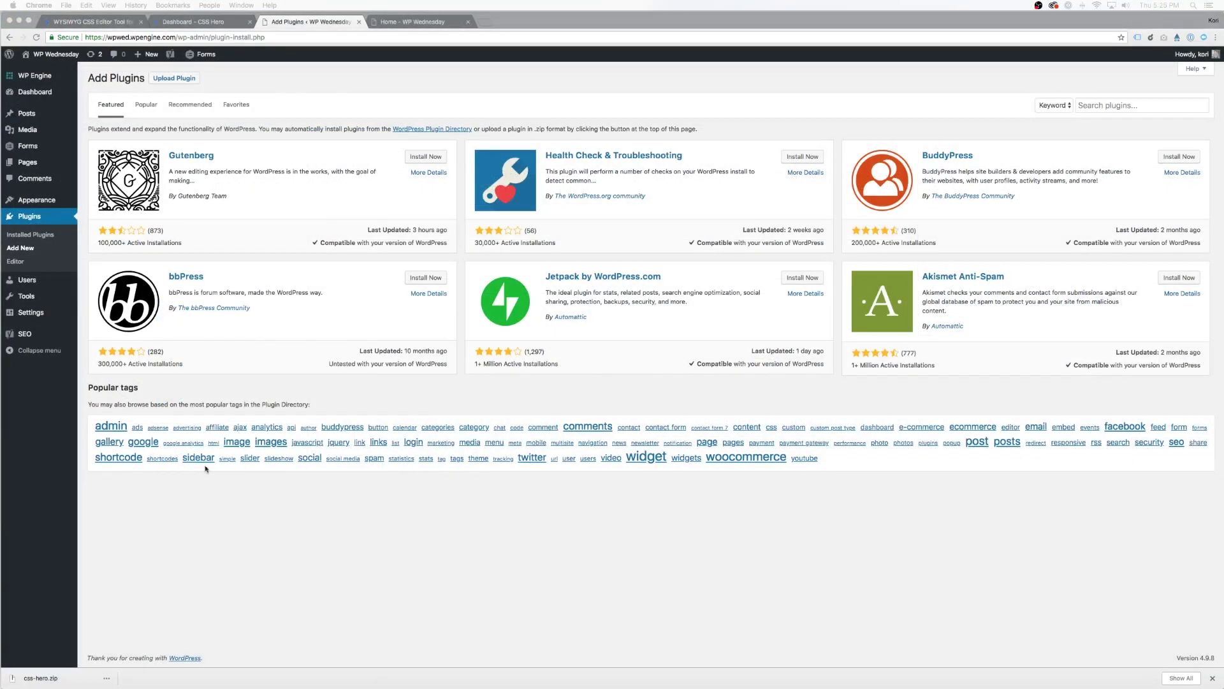
Upload css-hero.zip from the Downloads folder to the WordPress site as a new plugin and install it.
left_click(40, 244)
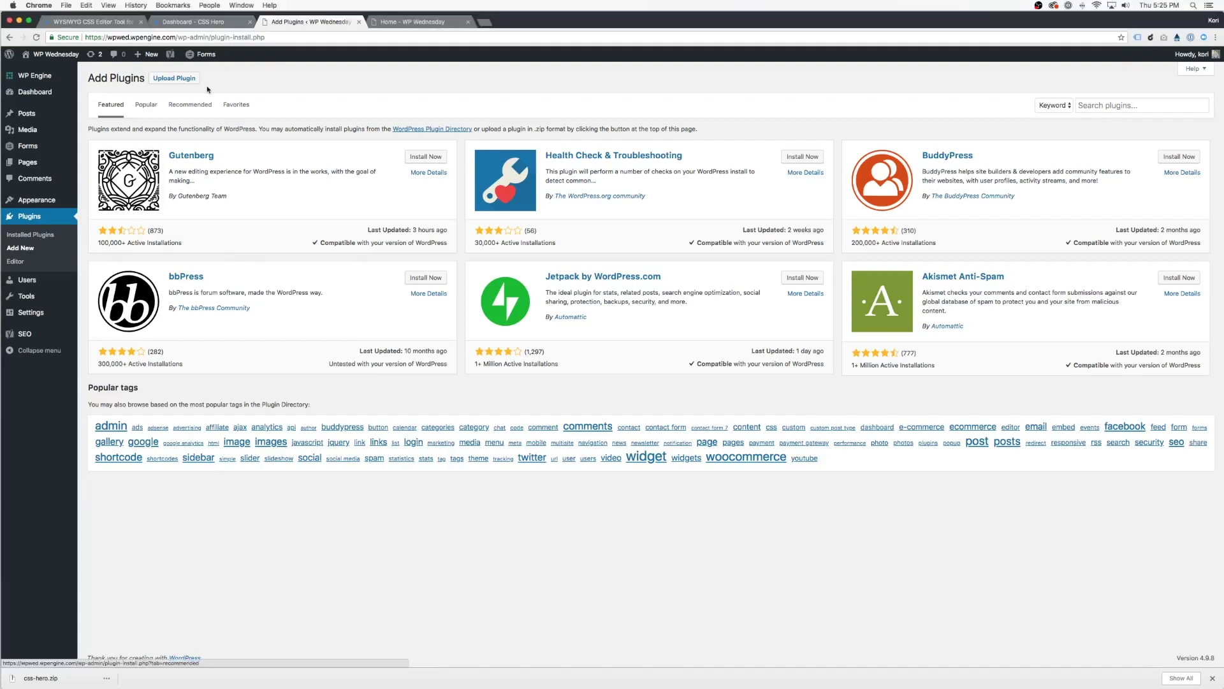
left_click(175, 82)
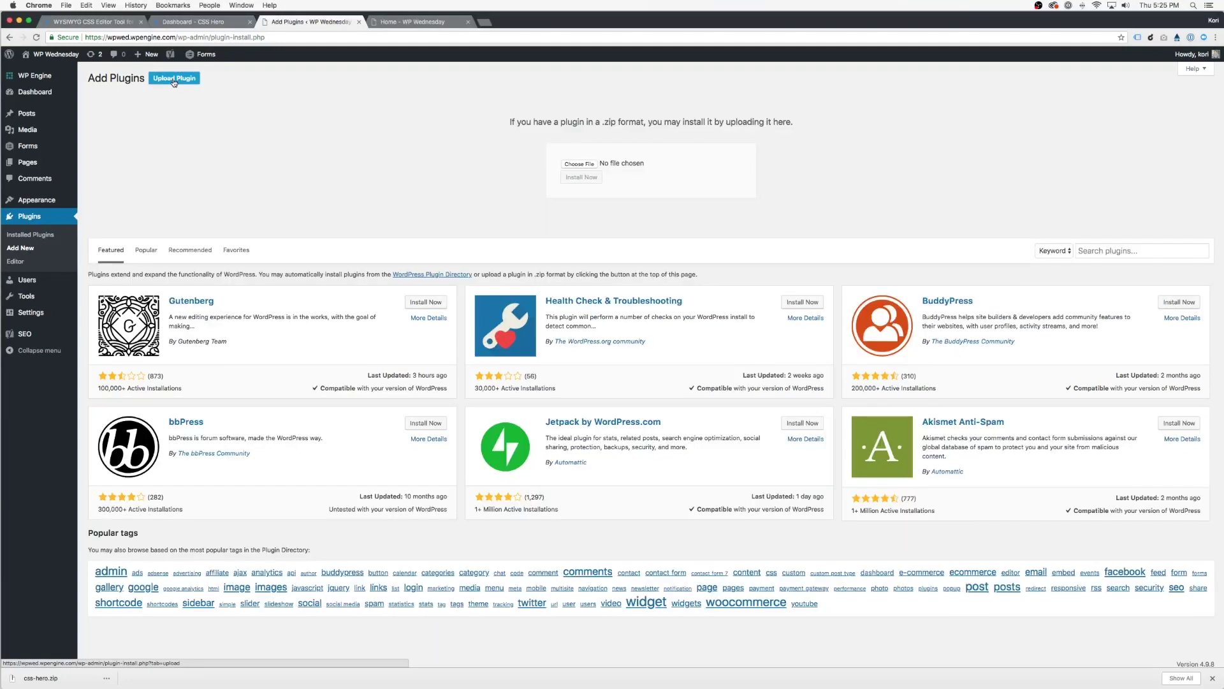
left_click(568, 165)
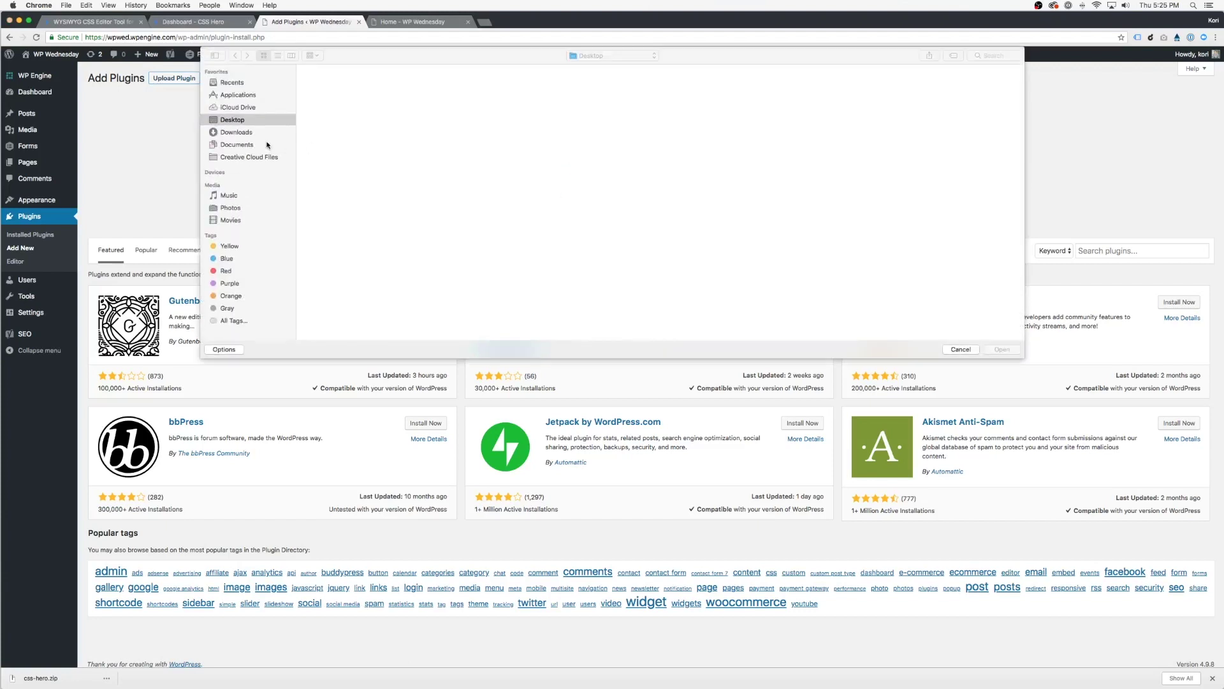
left_click(247, 133)
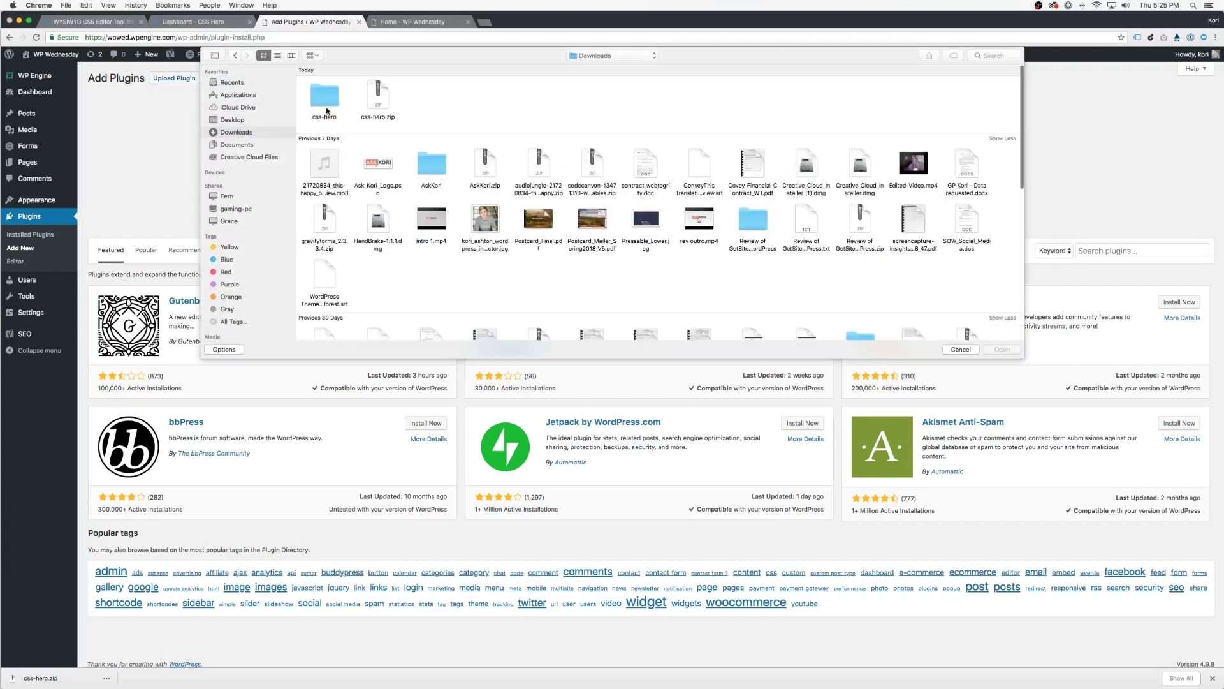
double_click(382, 96)
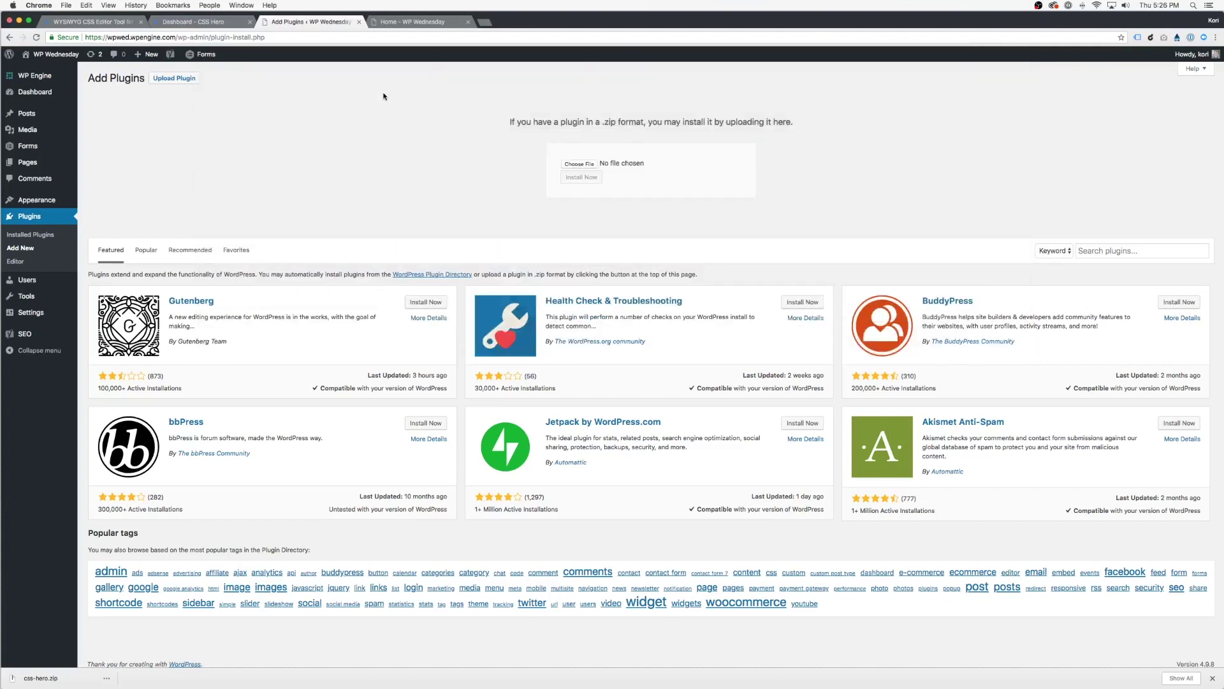
left_click(592, 185)
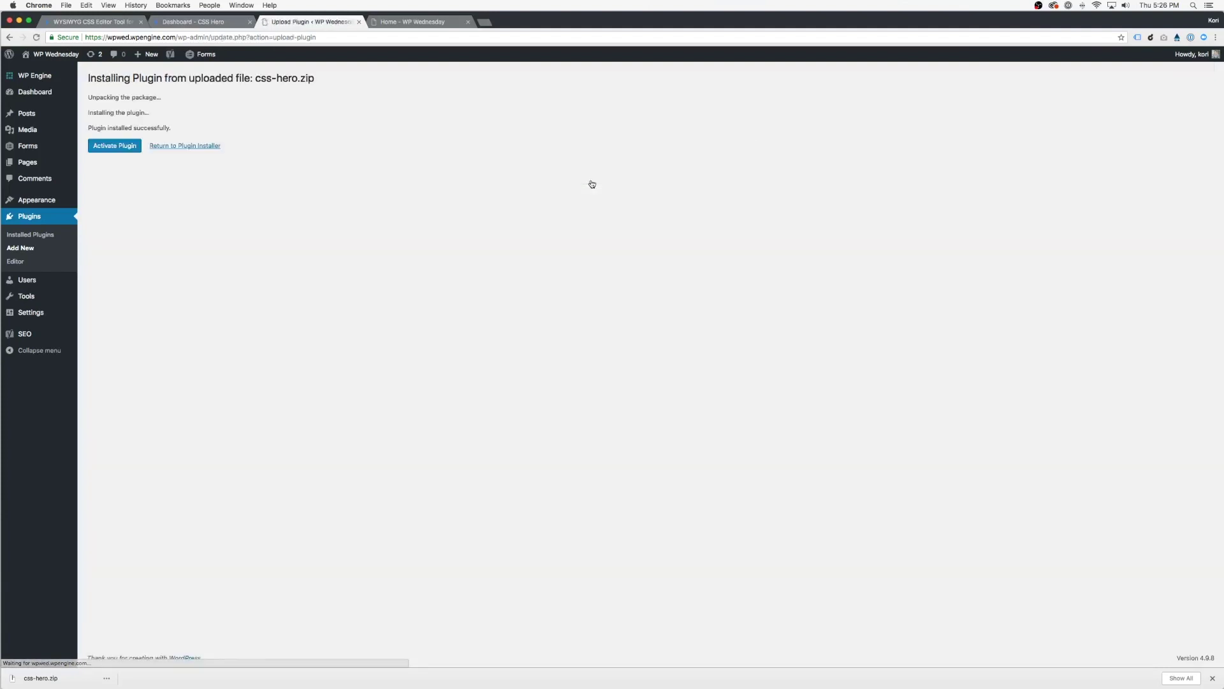
Activate the CSS Hero plugin, request its license for this site and continue to the WordPress dashboard.
left_click(113, 151)
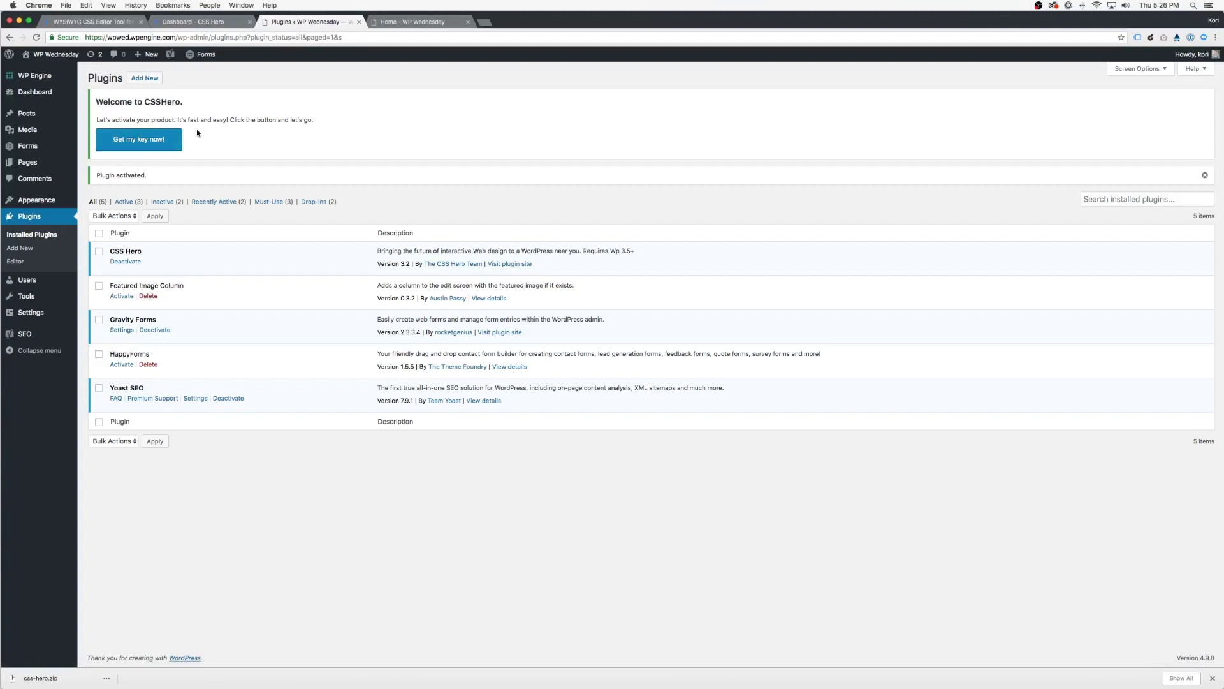
left_click(147, 141)
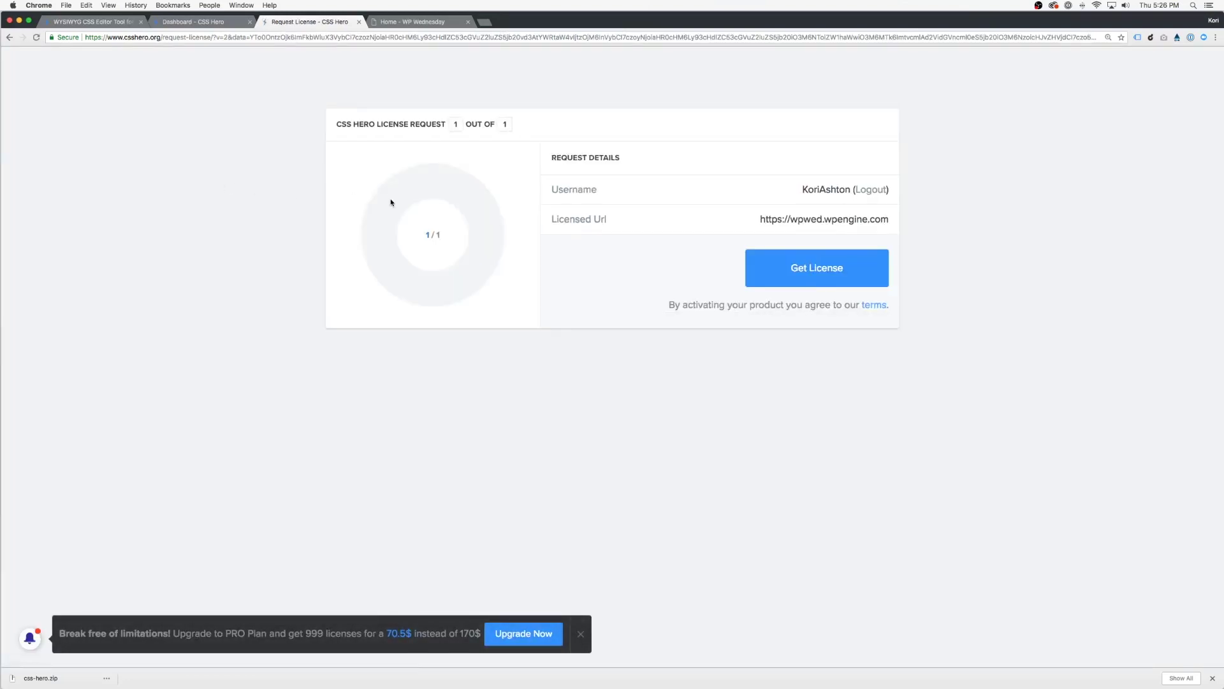
left_click(799, 266)
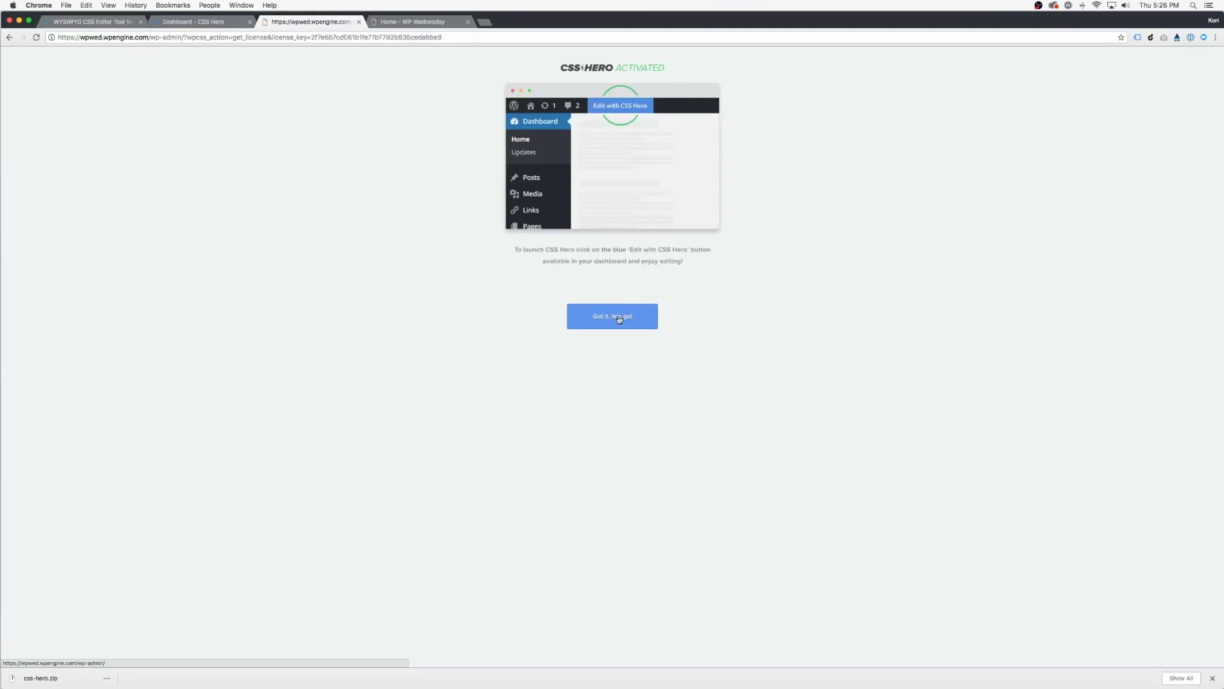
left_click(618, 320)
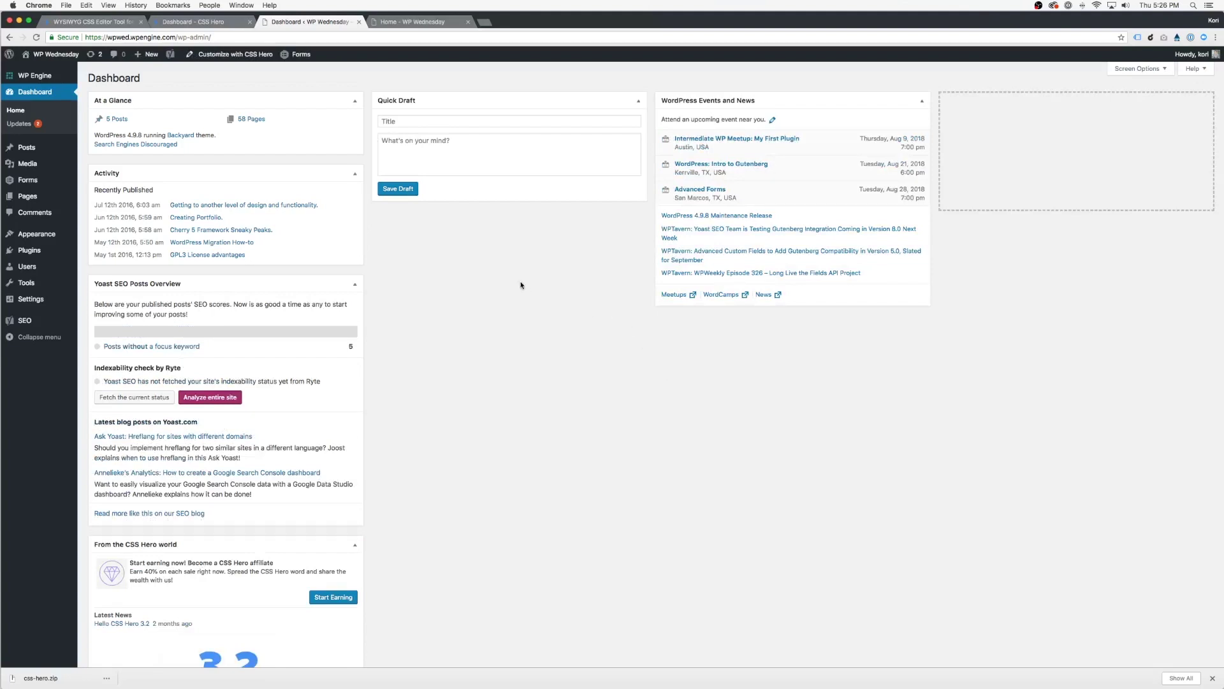
Reload the site's front-end home page and open it for customization with CSS Hero.
left_click(401, 19)
key("super+r")
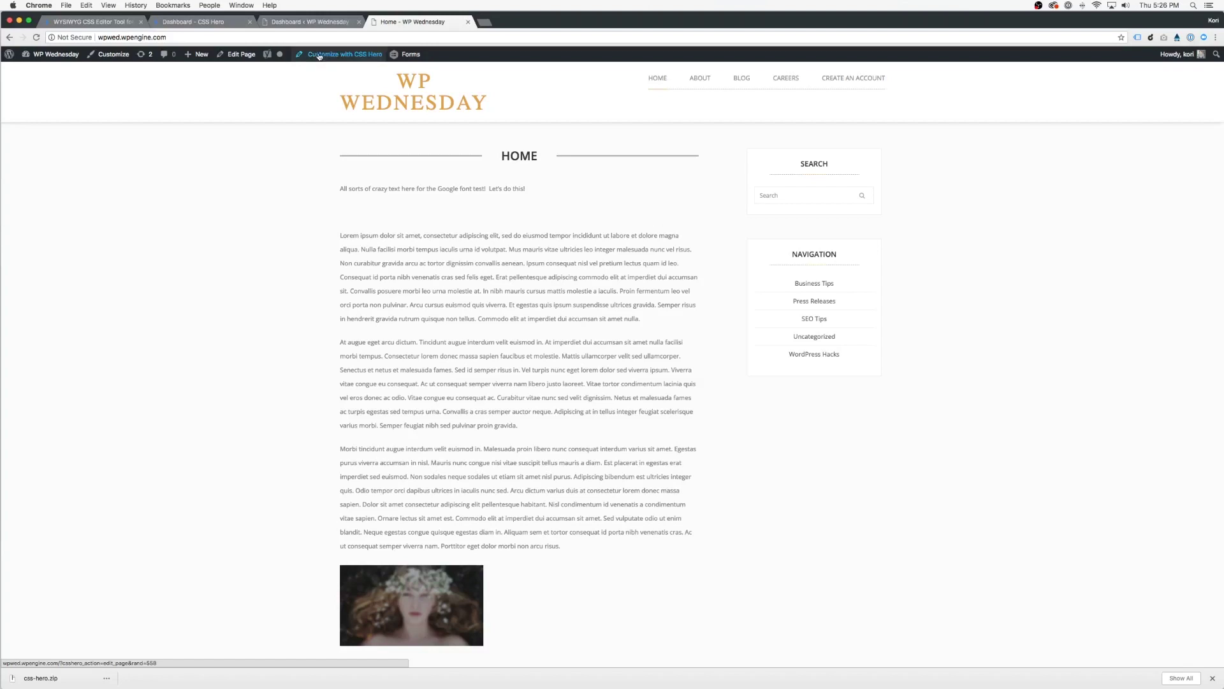
key("super+equal")
key("super+equal")
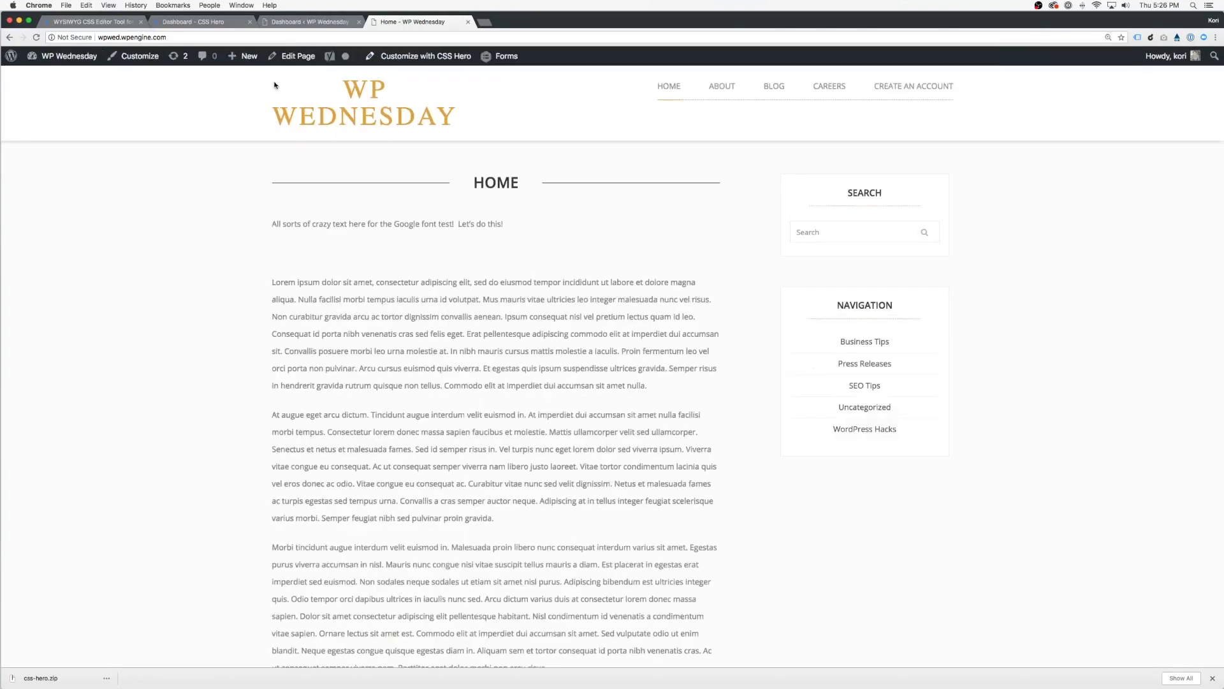
left_click(403, 58)
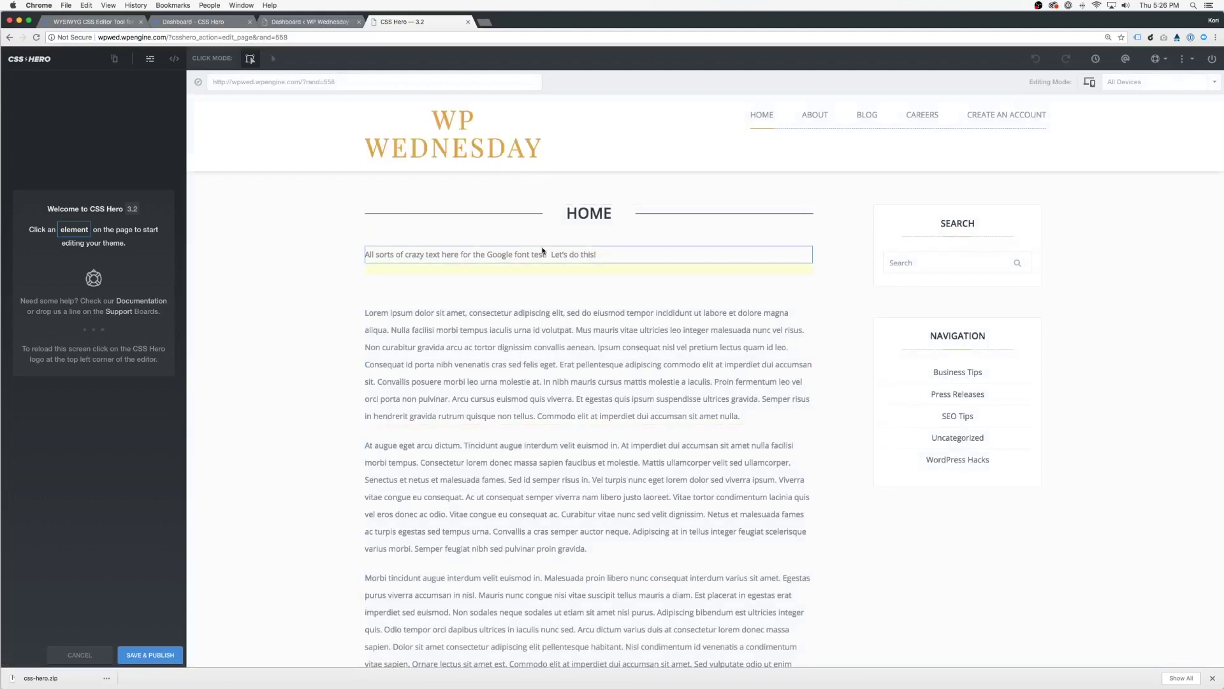
Set the typography font size of the HOME page title to 43px.
left_click(577, 220)
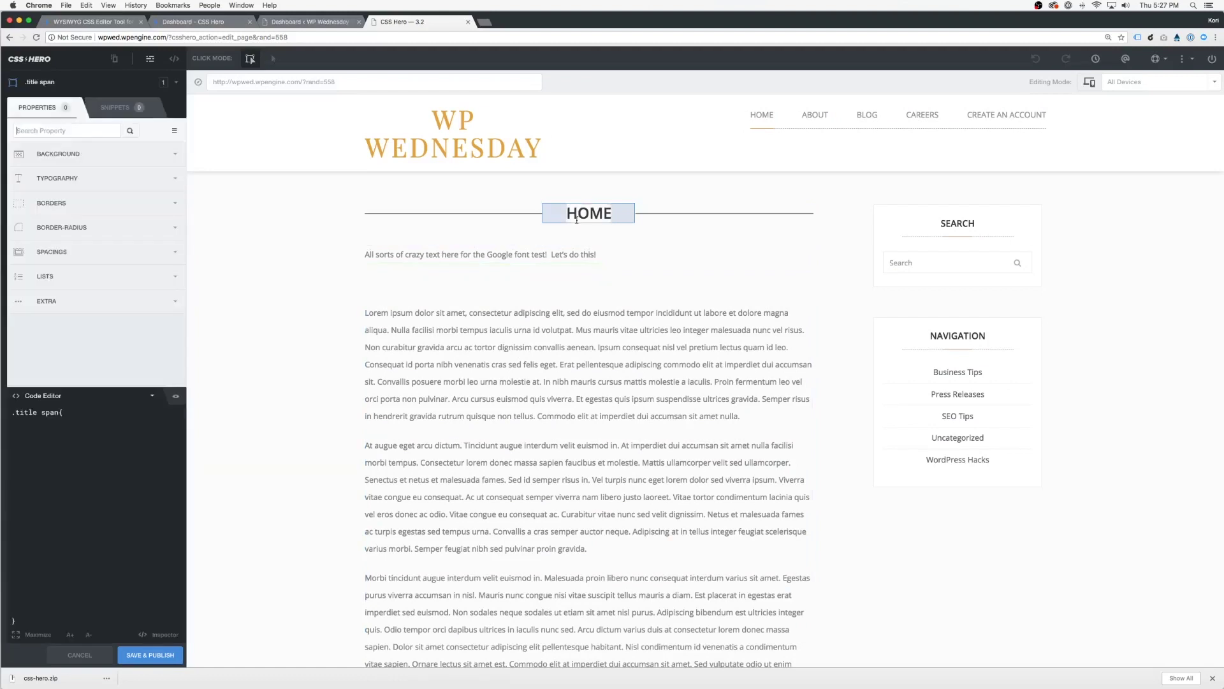
left_click(124, 190)
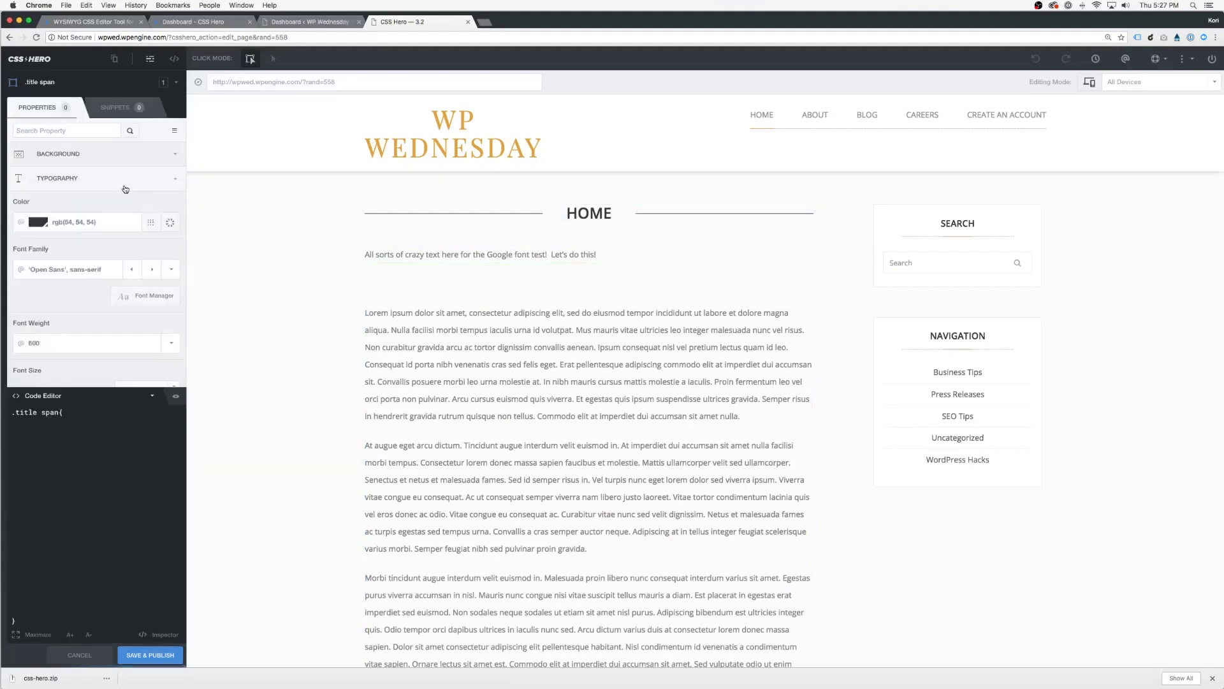
scroll(64, 304, "down", 3)
scroll(64, 306, "up", 3)
scroll(62, 306, "down", 3)
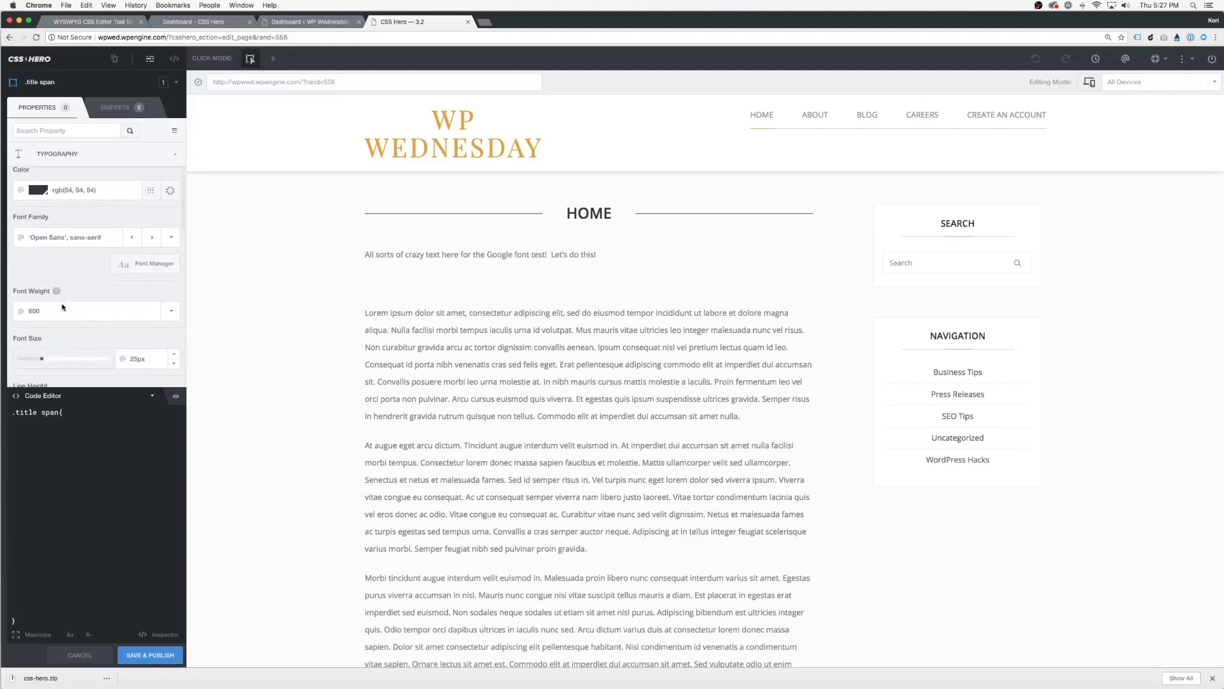
scroll(62, 306, "down", 3)
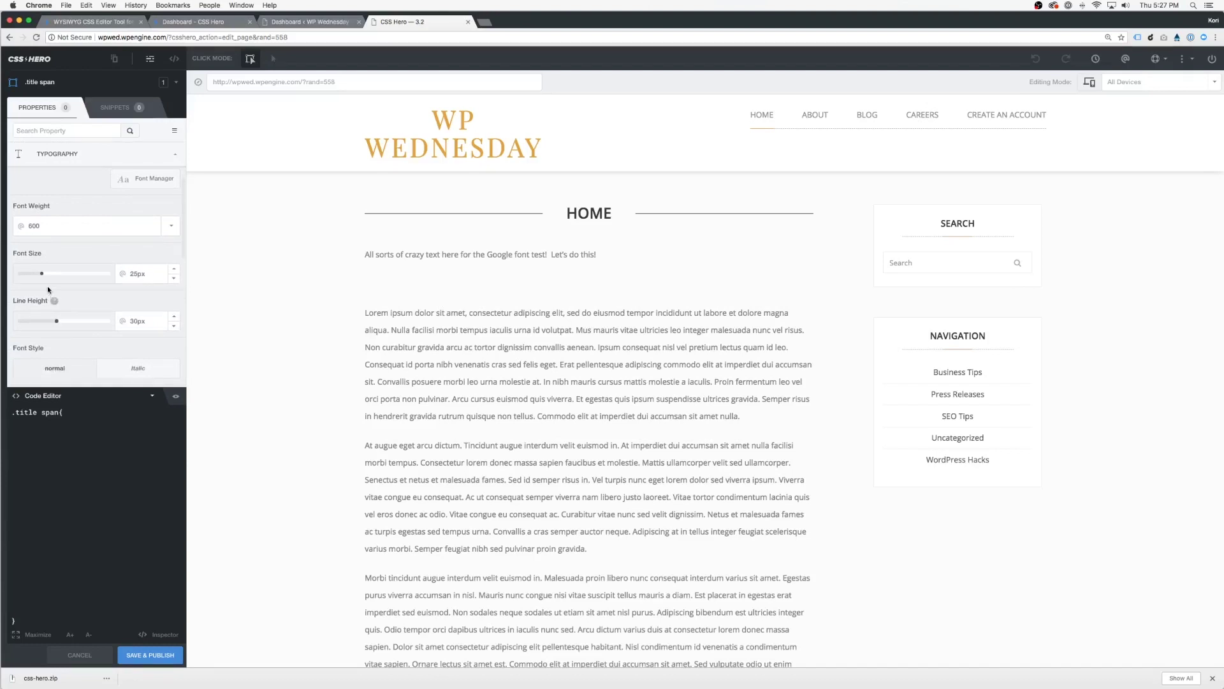
left_click_drag(42, 275, 57, 276)
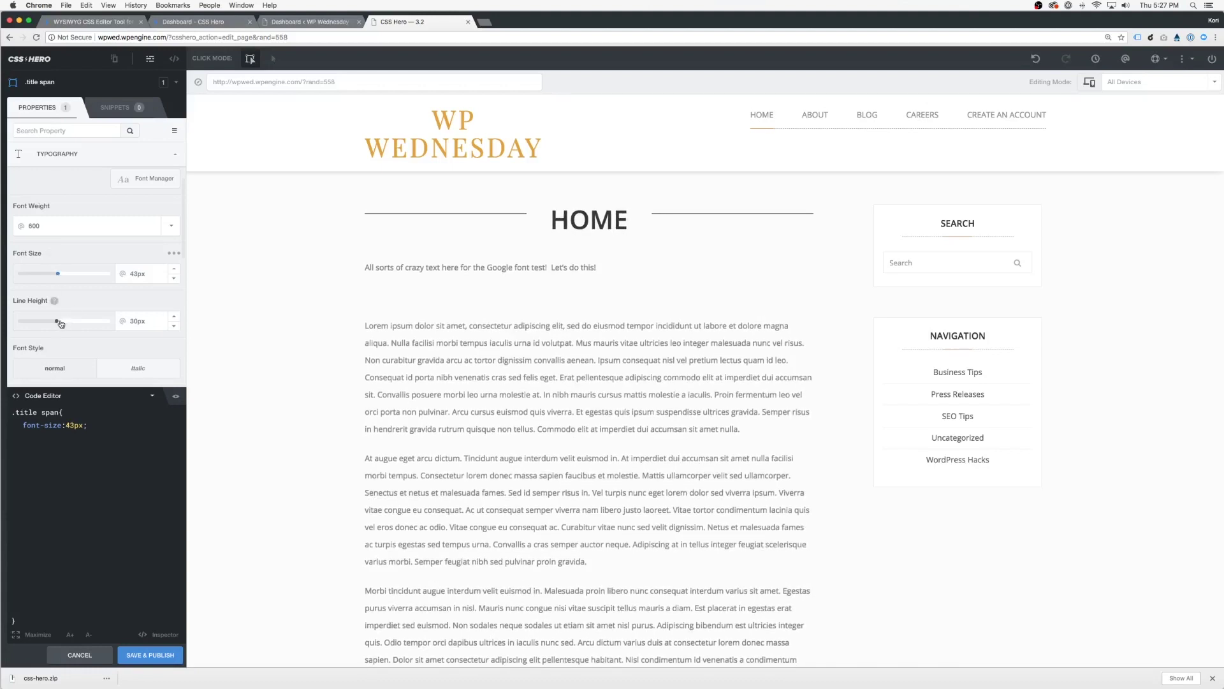
Try the capitalize text transform on the HOME title, settle on uppercase, and look through the remaining typography options.
scroll(90, 348, "down", 4)
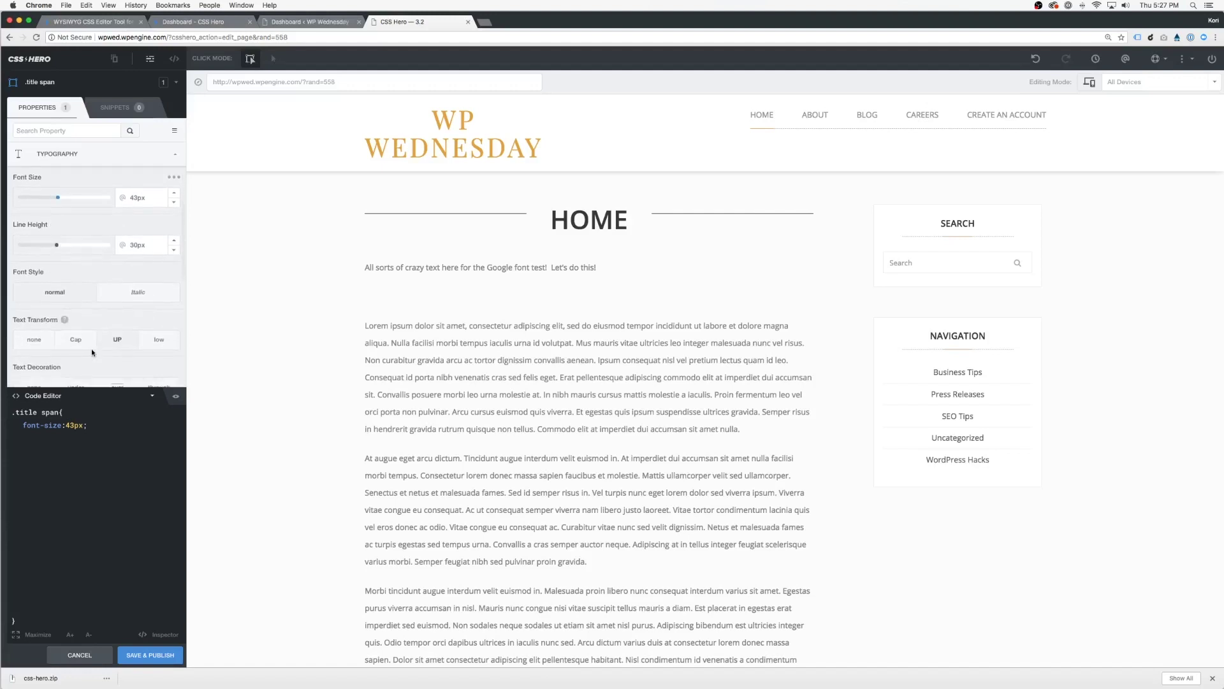
left_click(80, 295)
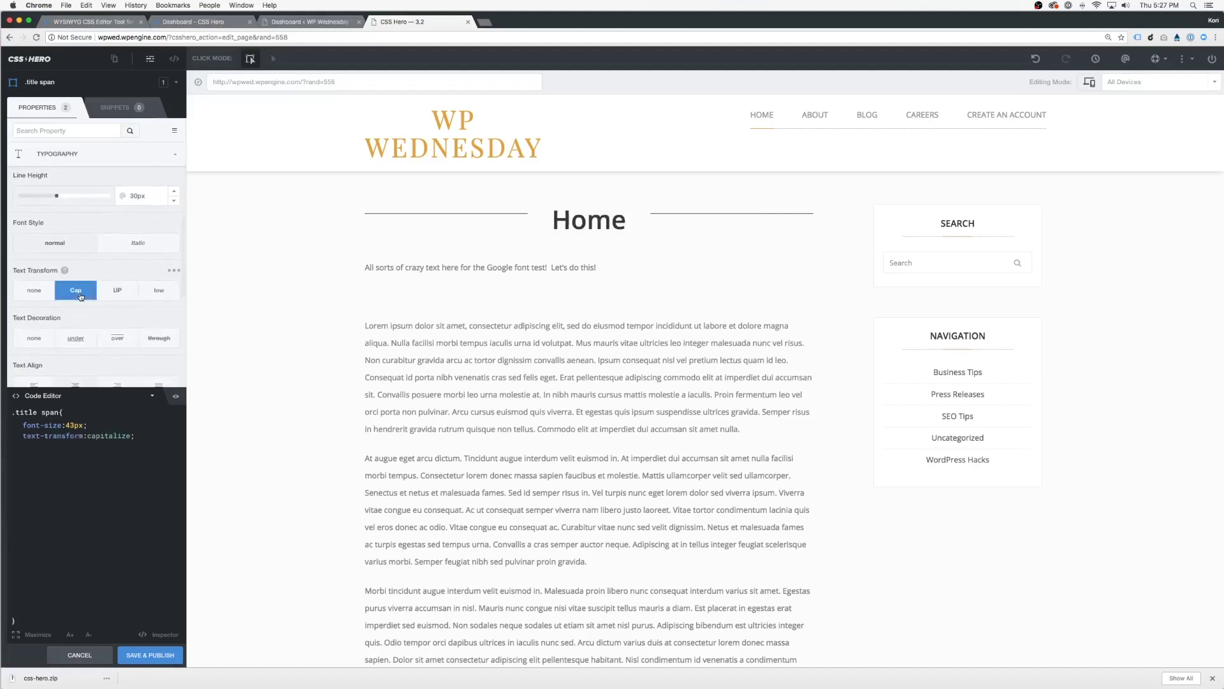
left_click(110, 296)
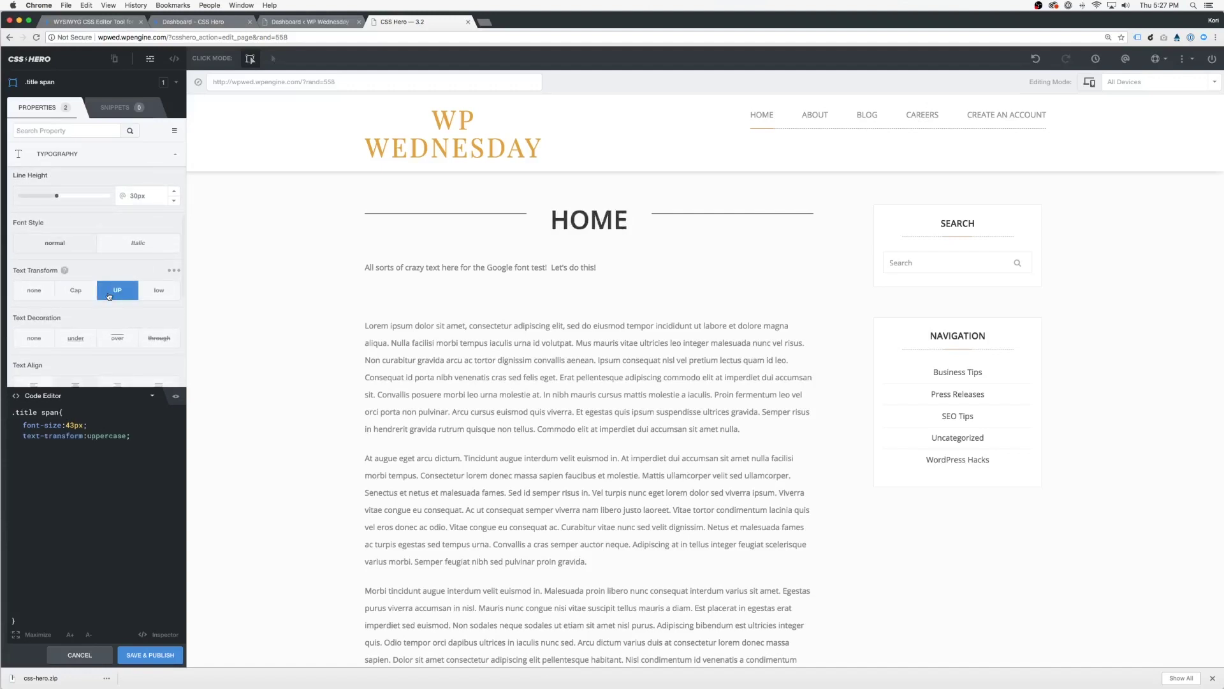
left_click(74, 290)
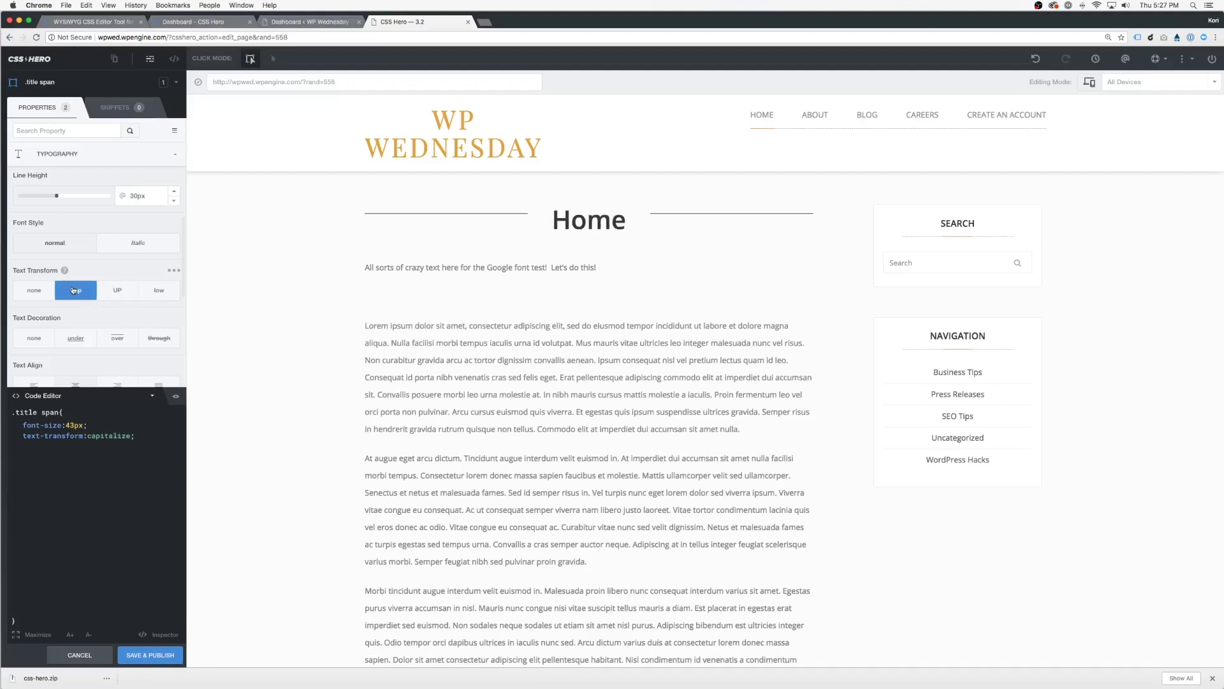
left_click(122, 297)
scroll(107, 307, "down", 5)
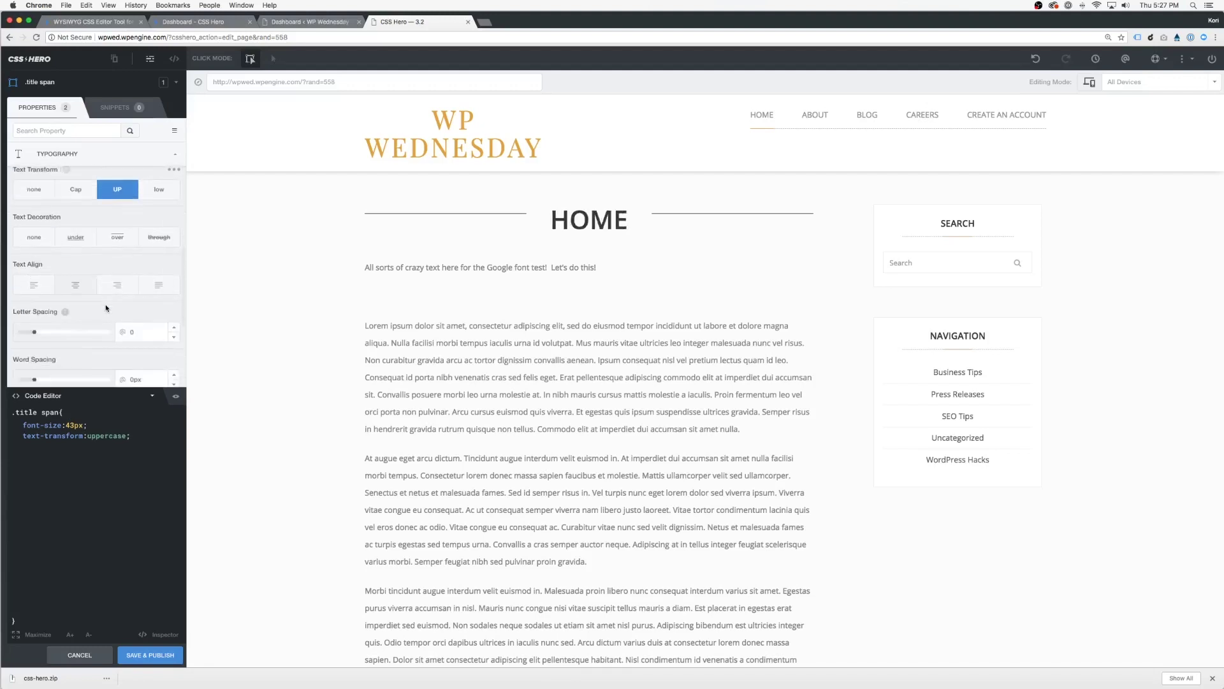
scroll(106, 308, "down", 5)
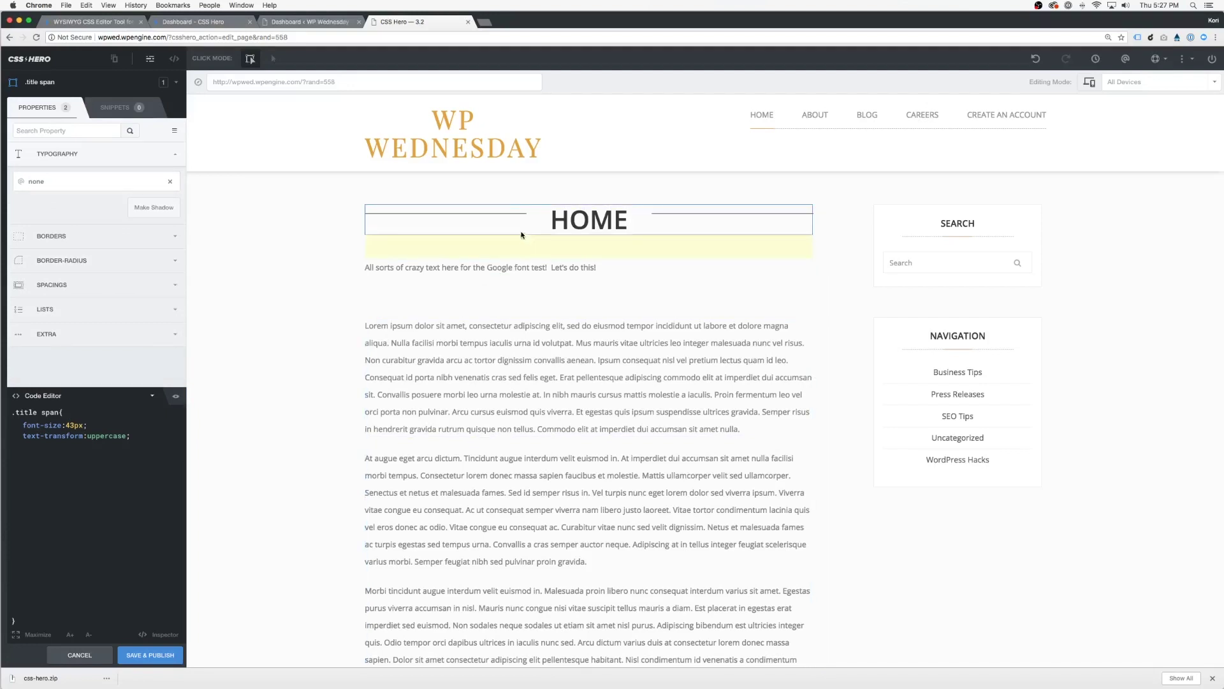
Change the typography color of the WP WEDNESDAY logo text to rgb(222, 76, 17).
left_click(507, 153)
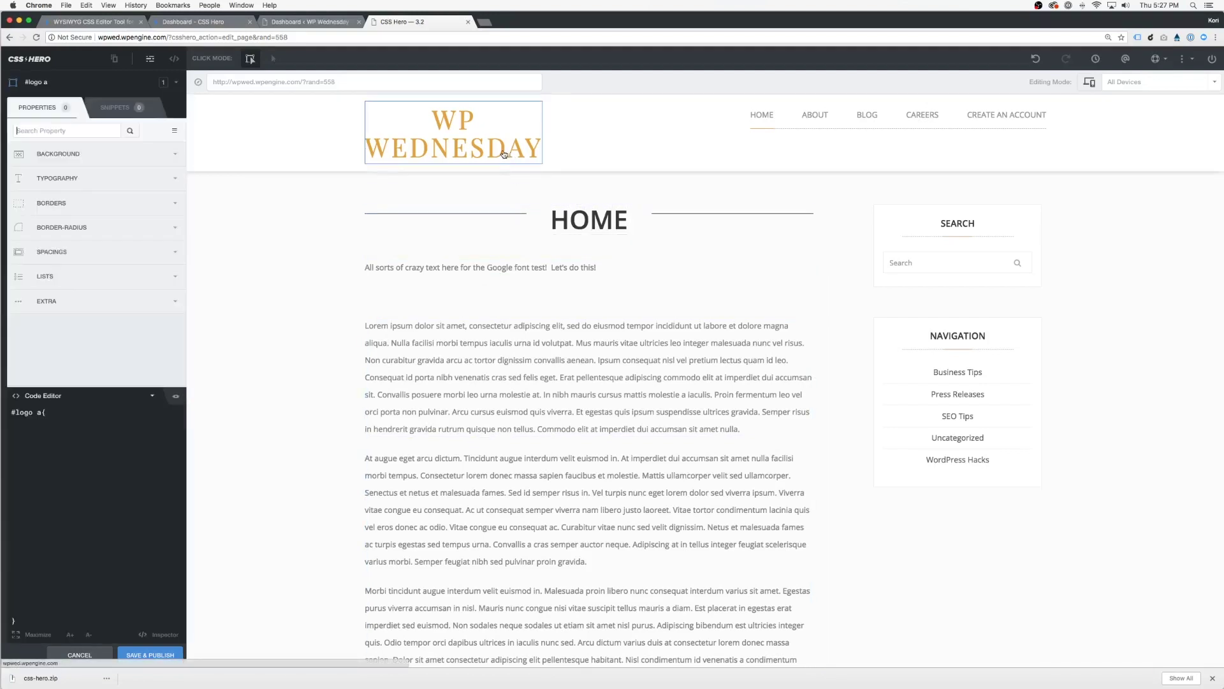
left_click(127, 177)
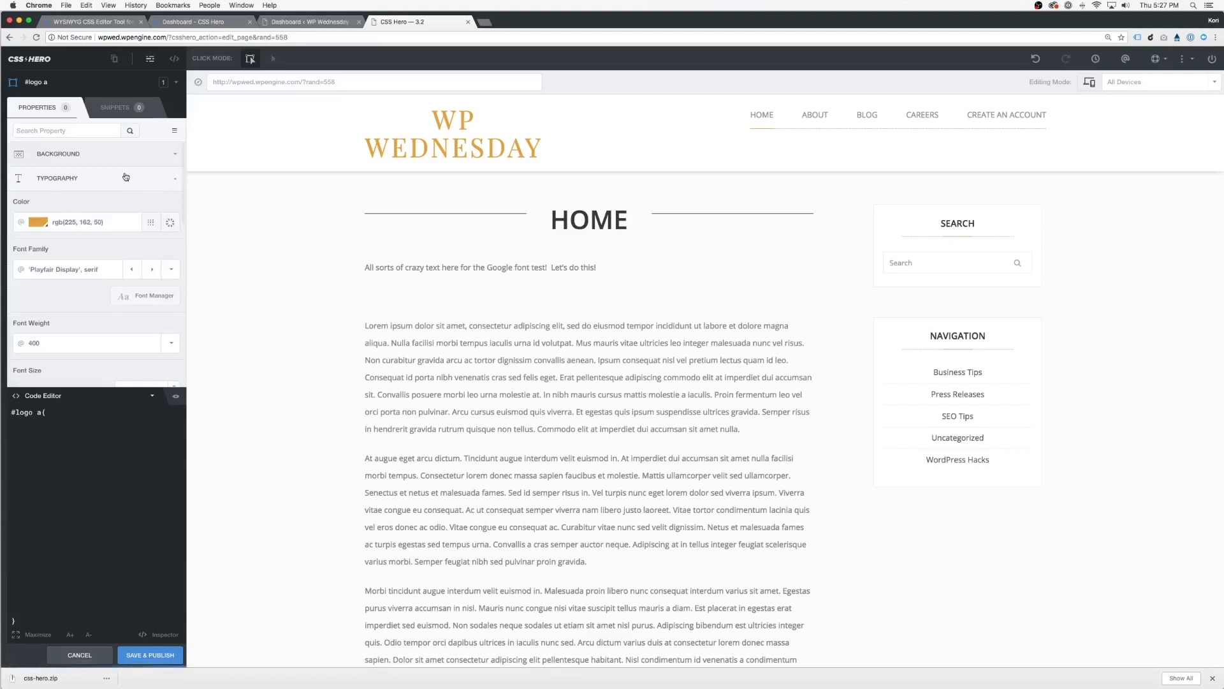
left_click(44, 224)
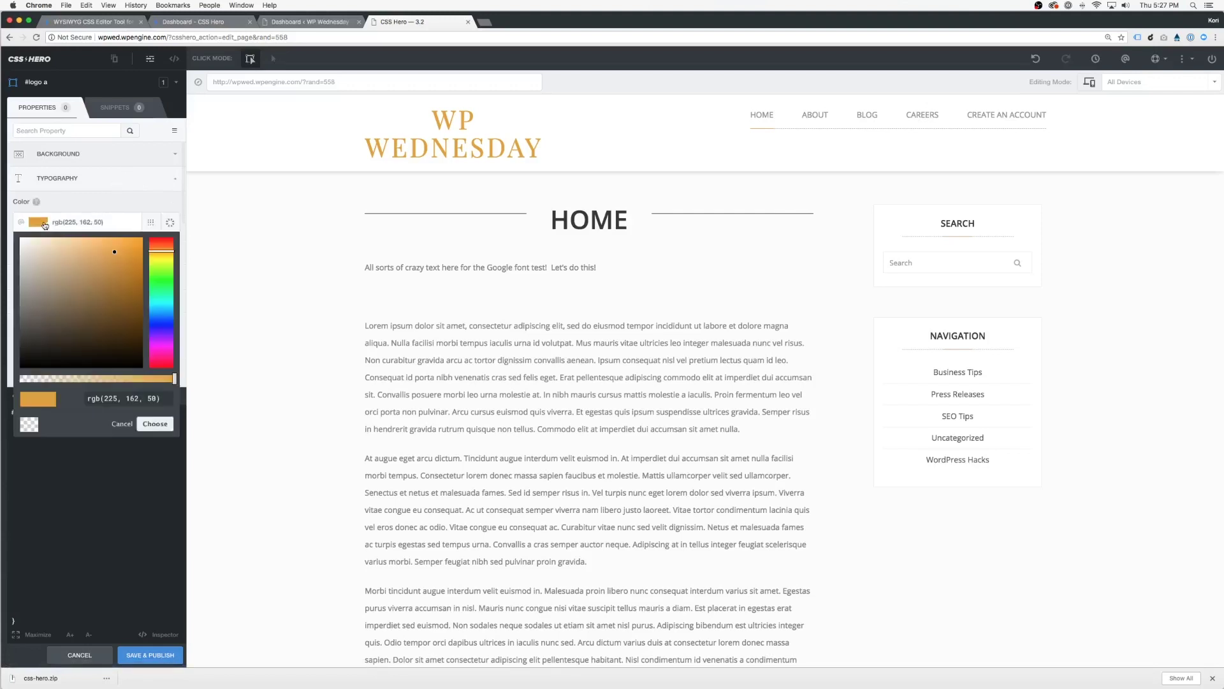
left_click_drag(158, 250, 158, 247)
left_click(133, 255)
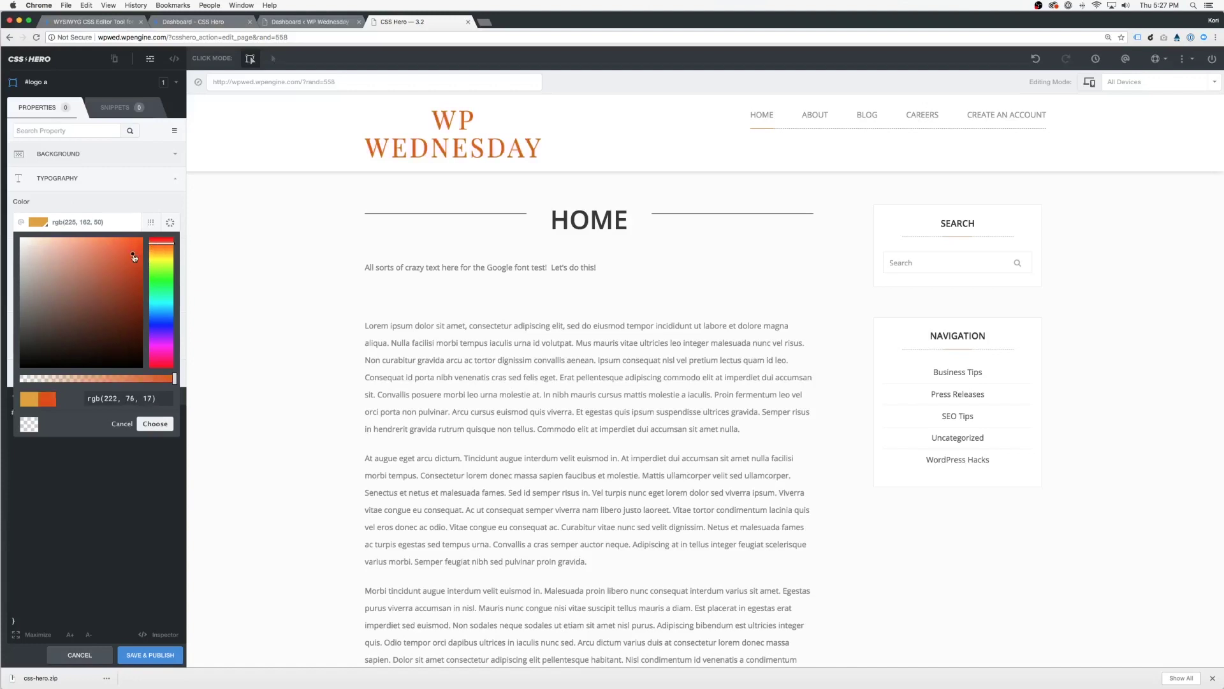
left_click(152, 428)
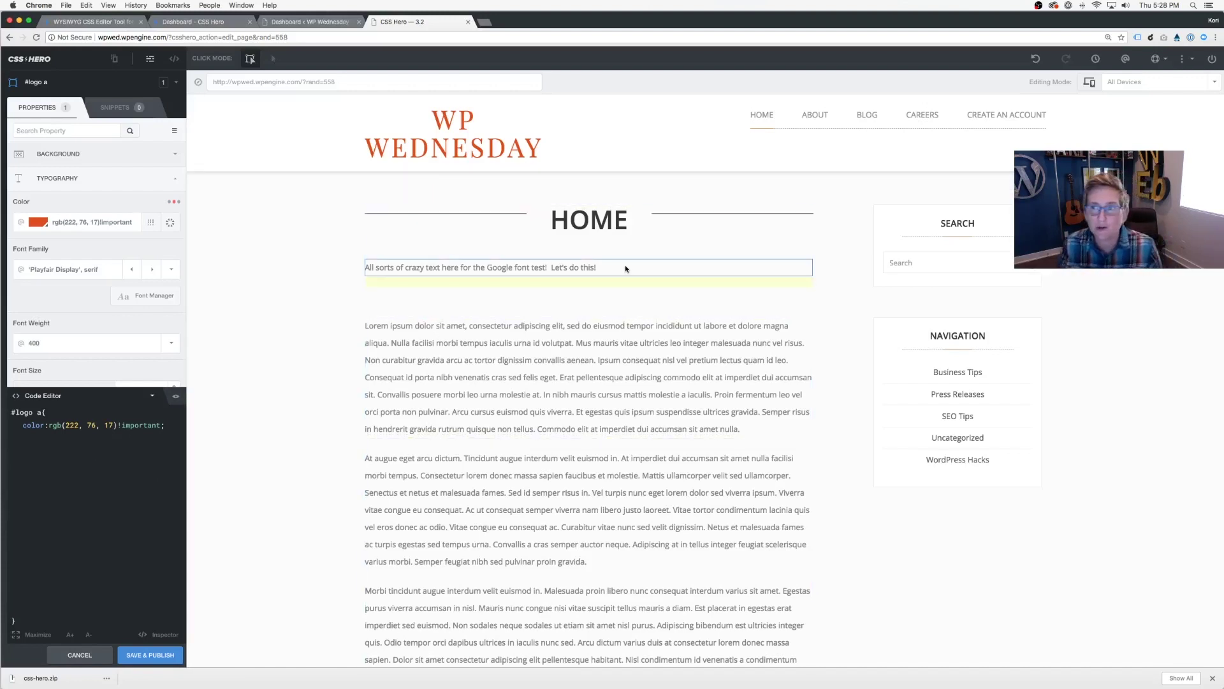
Switch the editing mode to Mobile-Portrait and set the HOME title's font size to 27px for that device.
left_click(1091, 84)
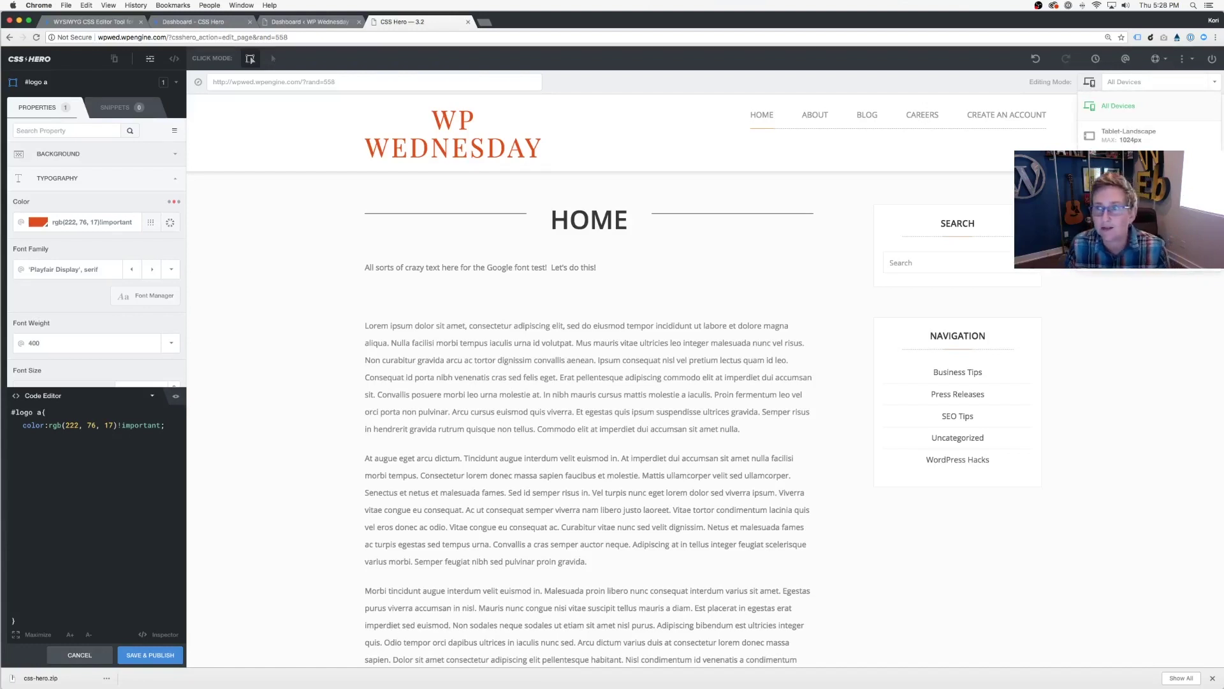
left_click(1128, 224)
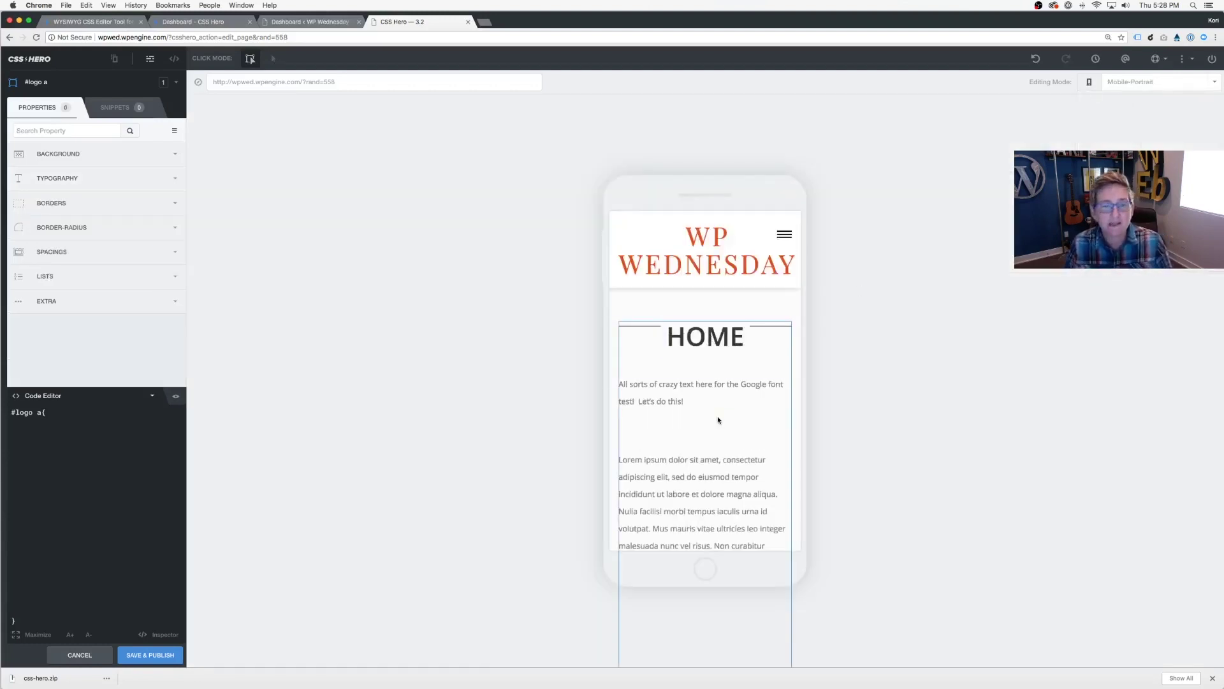
left_click(707, 337)
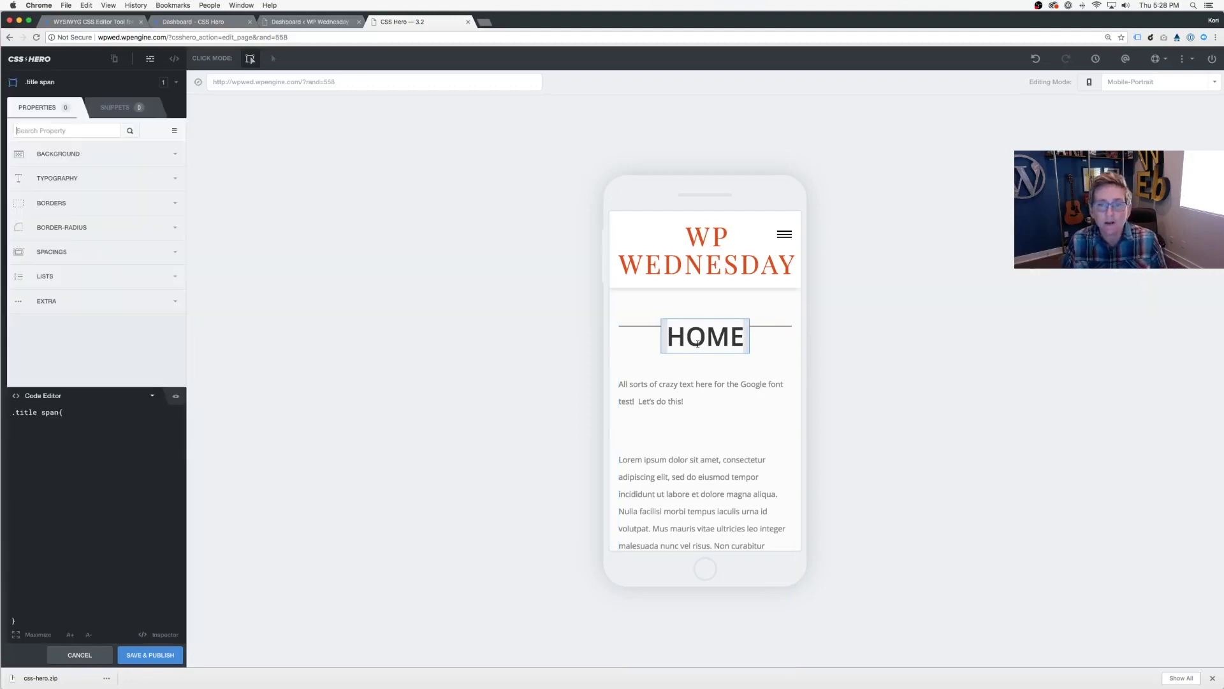
left_click(104, 177)
scroll(96, 287, "down", 2)
scroll(90, 304, "down", 1)
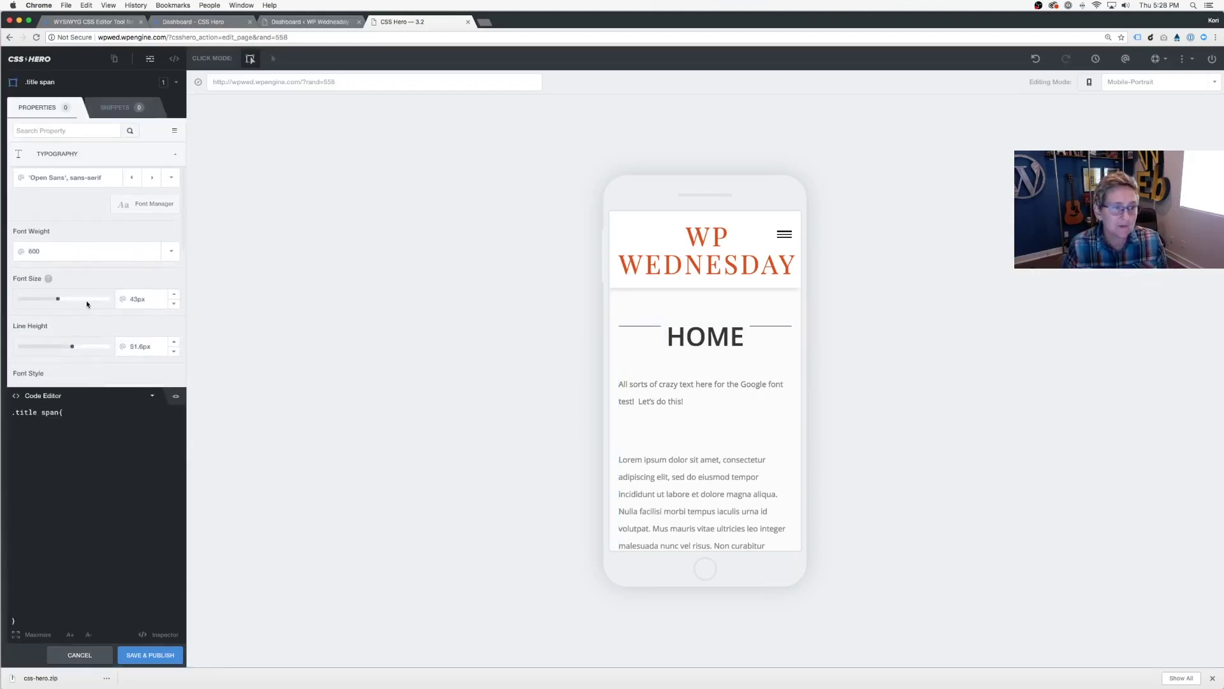
left_click_drag(58, 301, 44, 302)
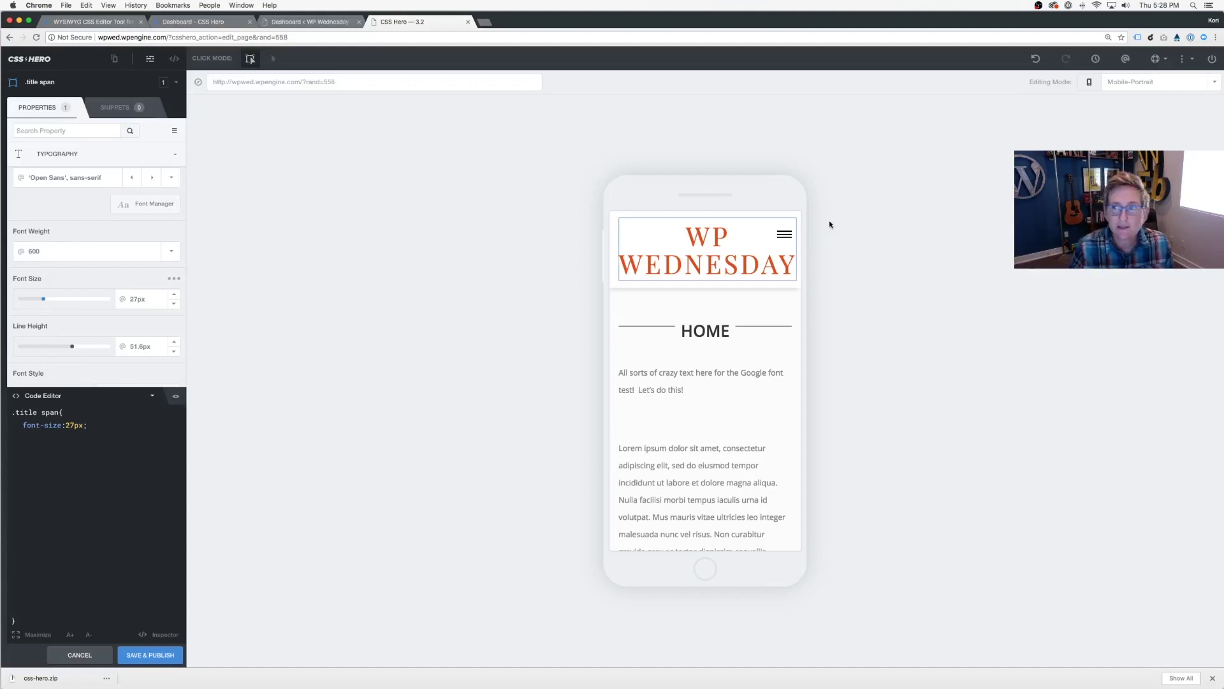
Compare the HOME title in the All Devices and Mobile-Portrait editing modes and look through the mobile page.
mouse_move(1087, 86)
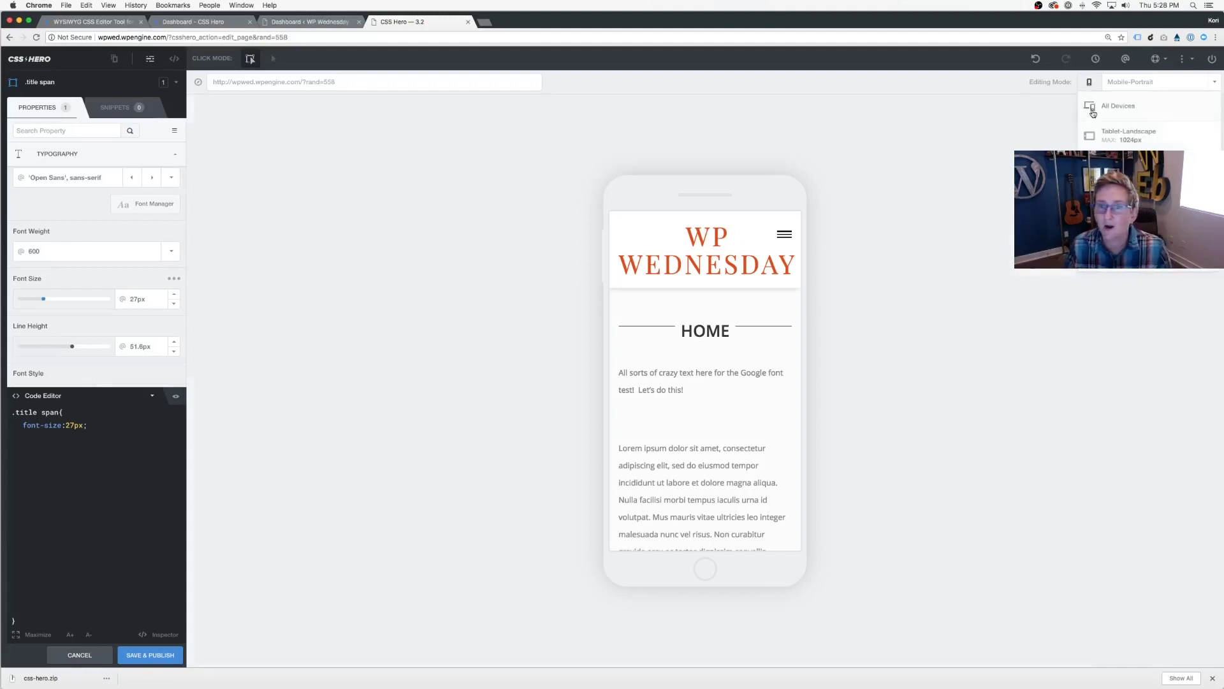
left_click(1093, 114)
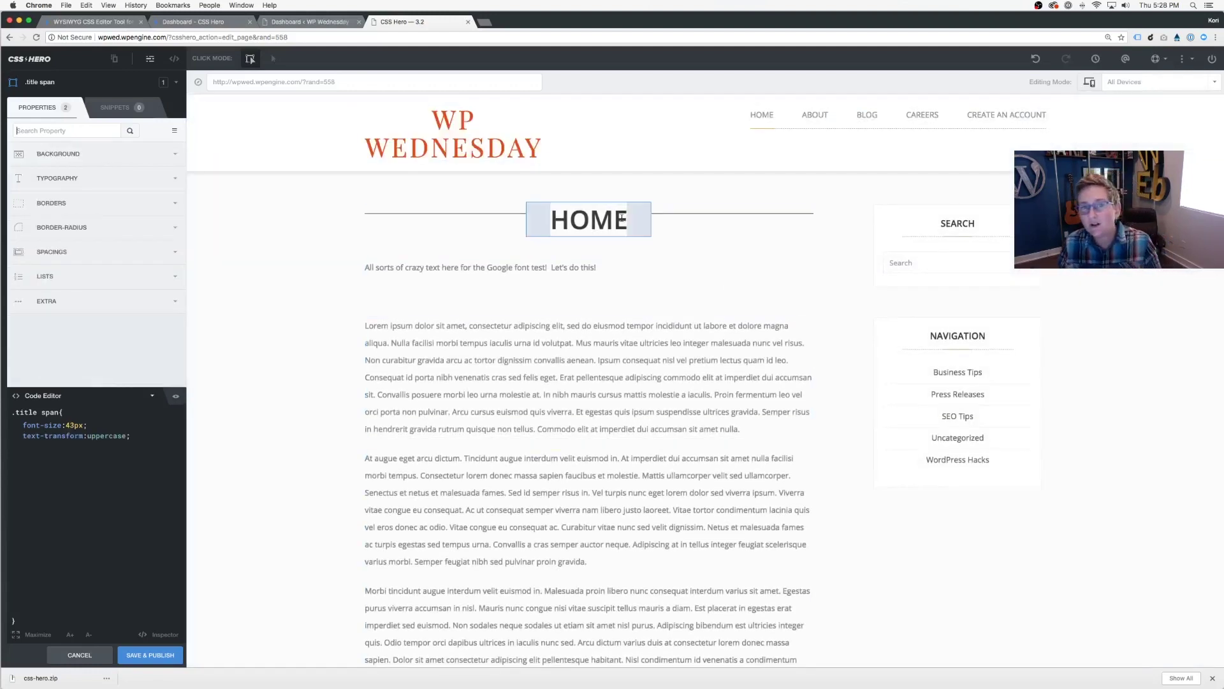
left_click(1093, 86)
left_click(1122, 207)
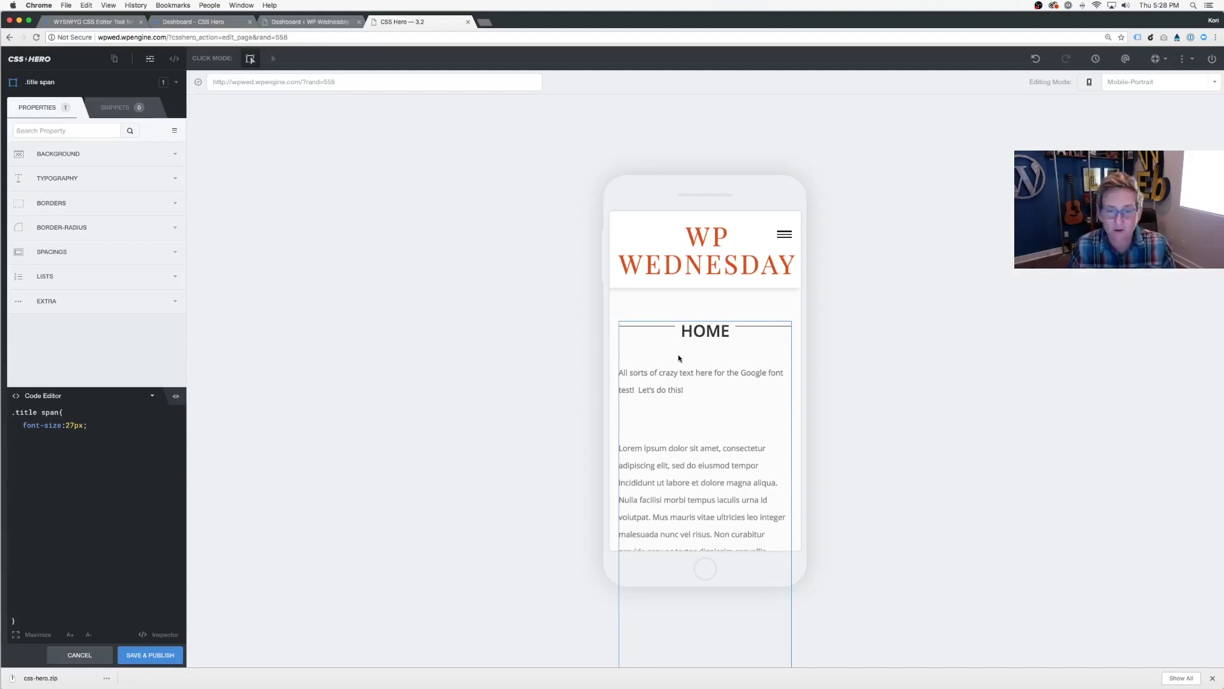
scroll(679, 357, "down", 10)
scroll(678, 355, "down", 4)
Return to the All Devices editing mode and give the portrait image in the page content a solid 14px border.
left_click(1093, 82)
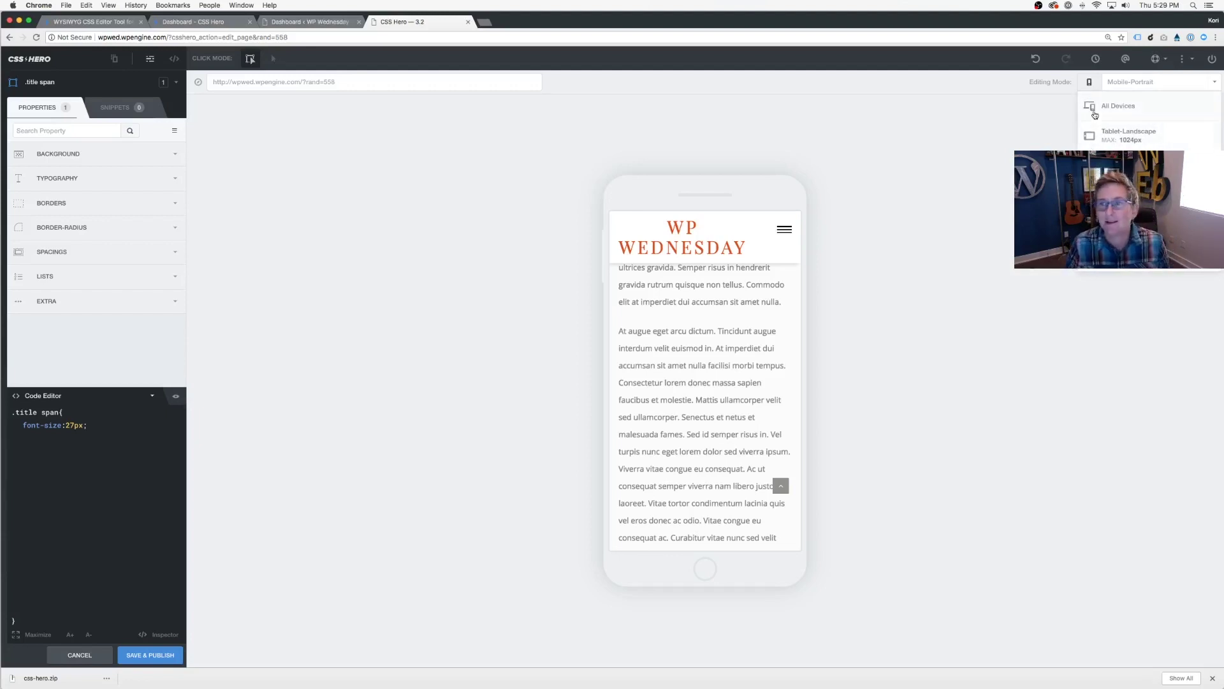
left_click(1089, 83)
left_click(1090, 84)
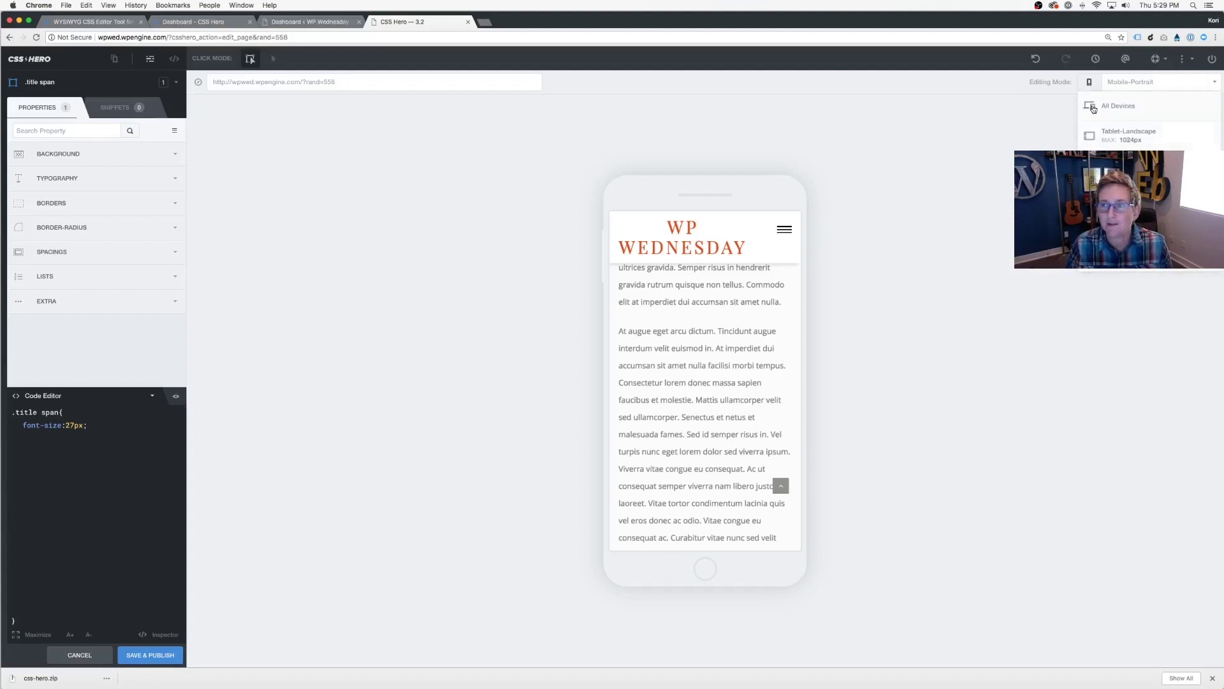
left_click(1091, 107)
left_click(501, 344)
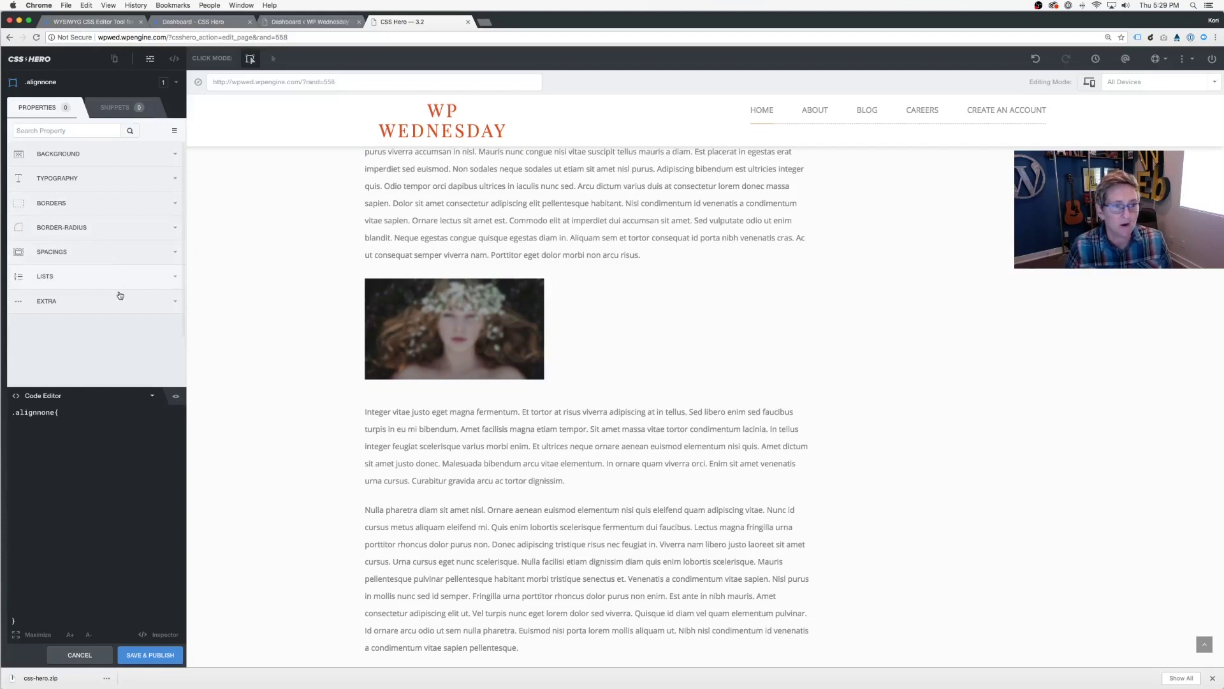
left_click(81, 204)
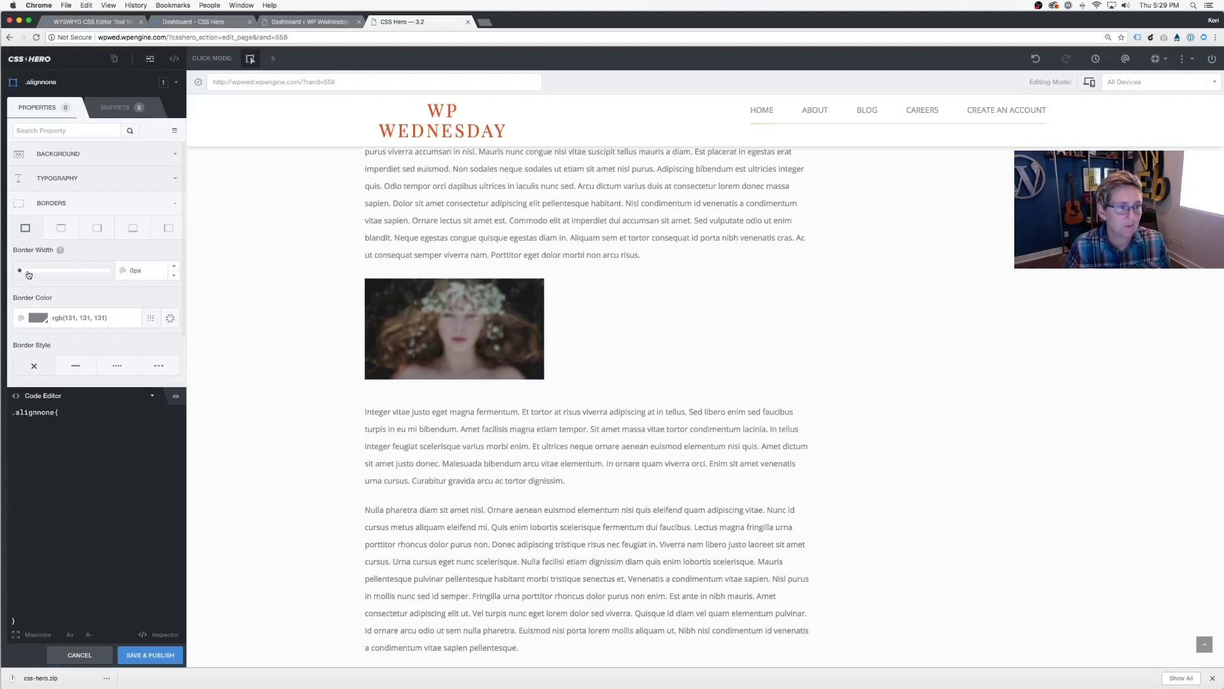
left_click_drag(20, 271, 31, 271)
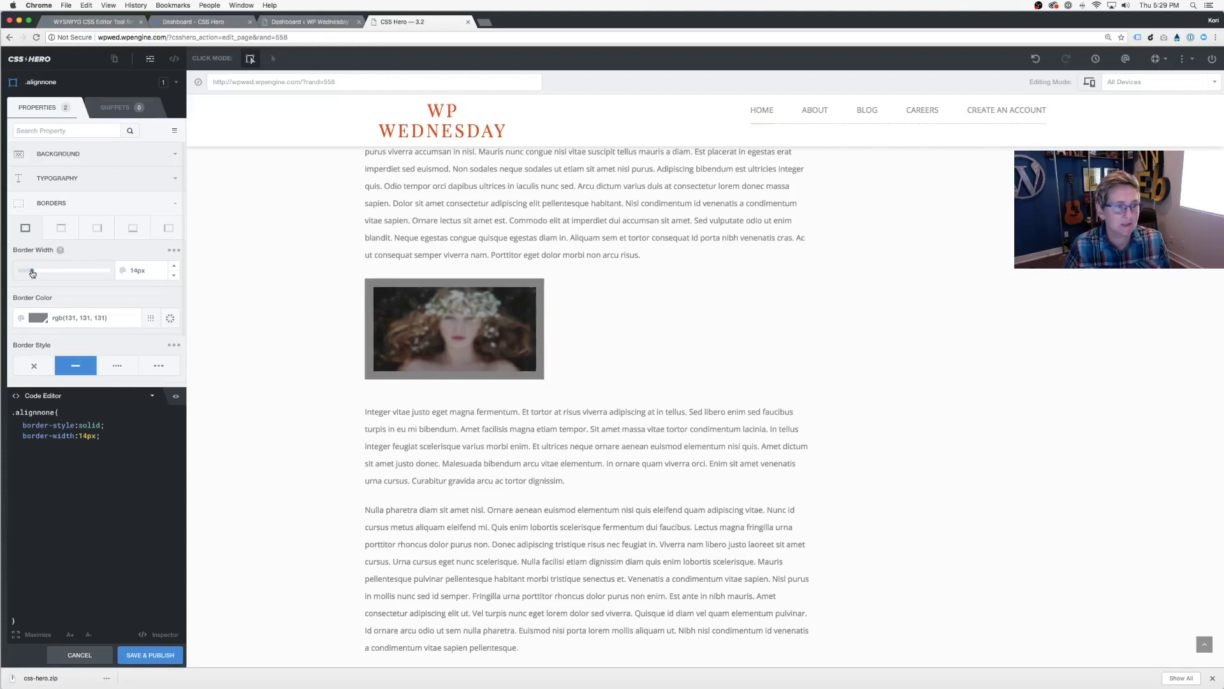
Set the image's border color to rgb(207, 48, 48) and close its border settings.
left_click(36, 326)
left_click(114, 361)
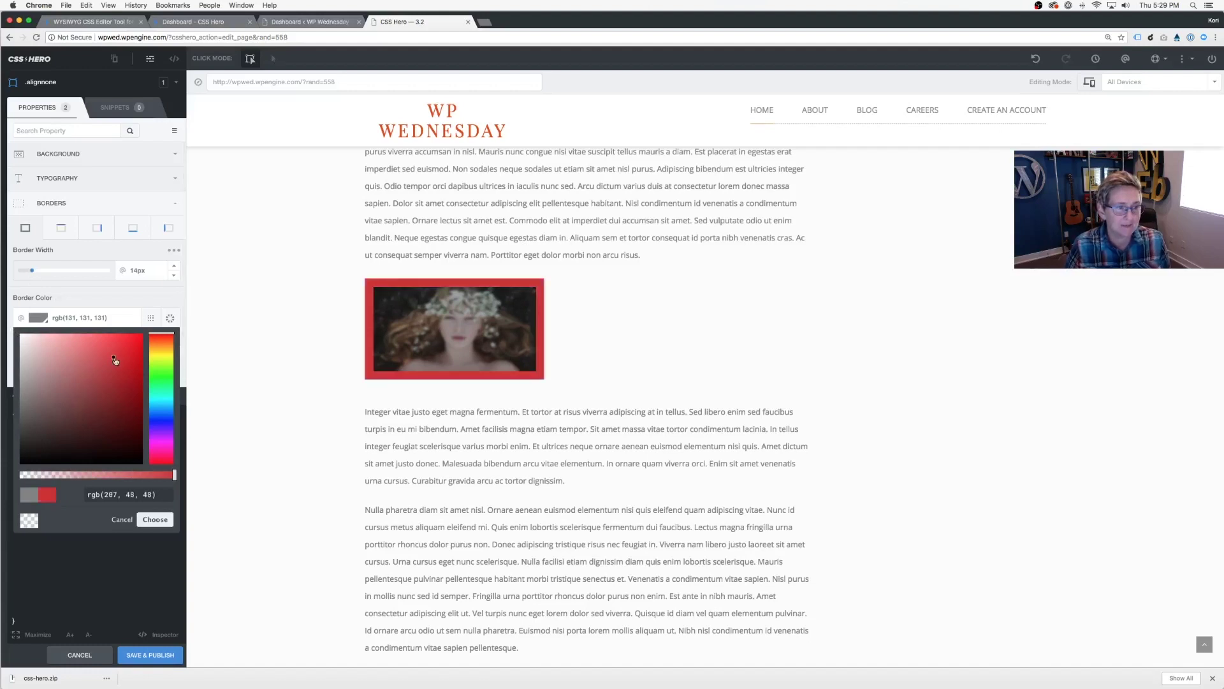
left_click(148, 520)
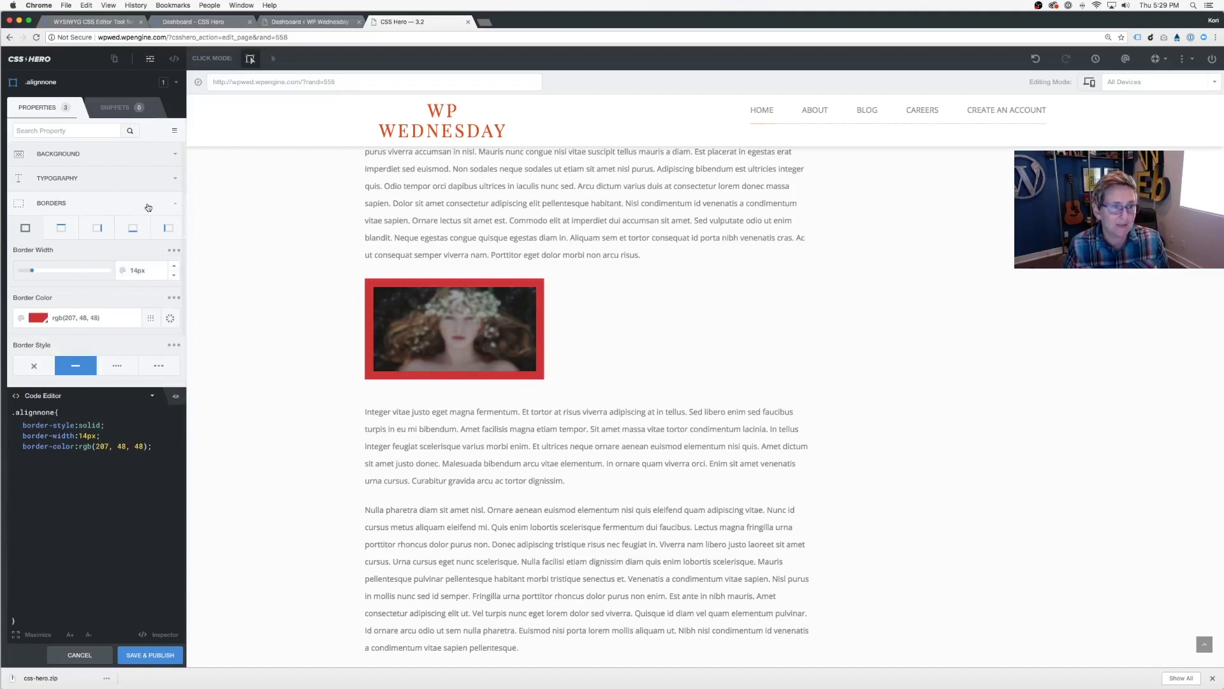
left_click(173, 206)
left_click(232, 206)
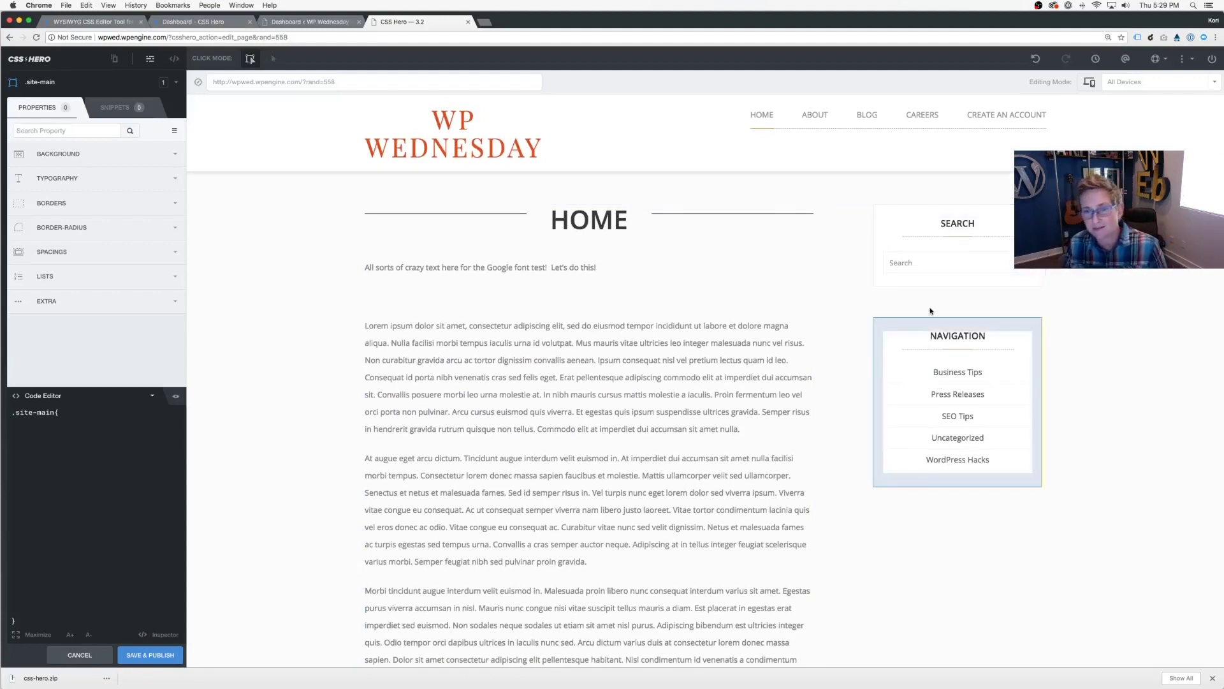
Set the typography font size of the sidebar widget titles to 24px, starting from the NAVIGATION heading.
left_click(937, 335)
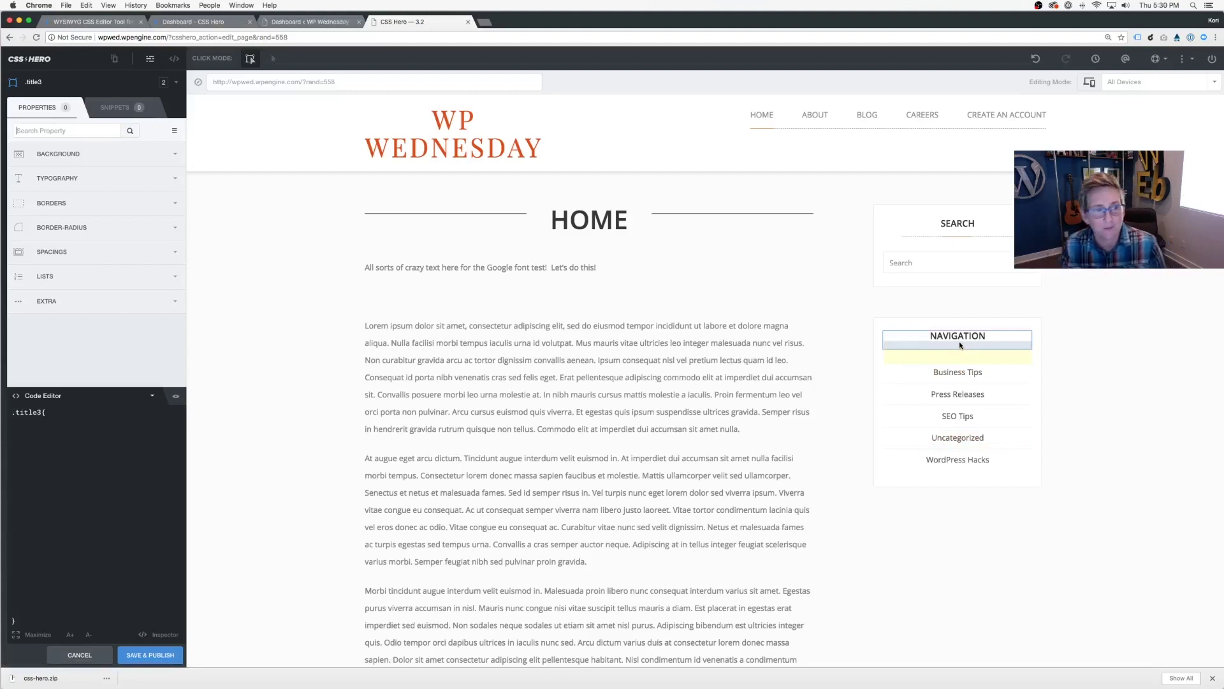
left_click(116, 183)
scroll(77, 289, "down", 3)
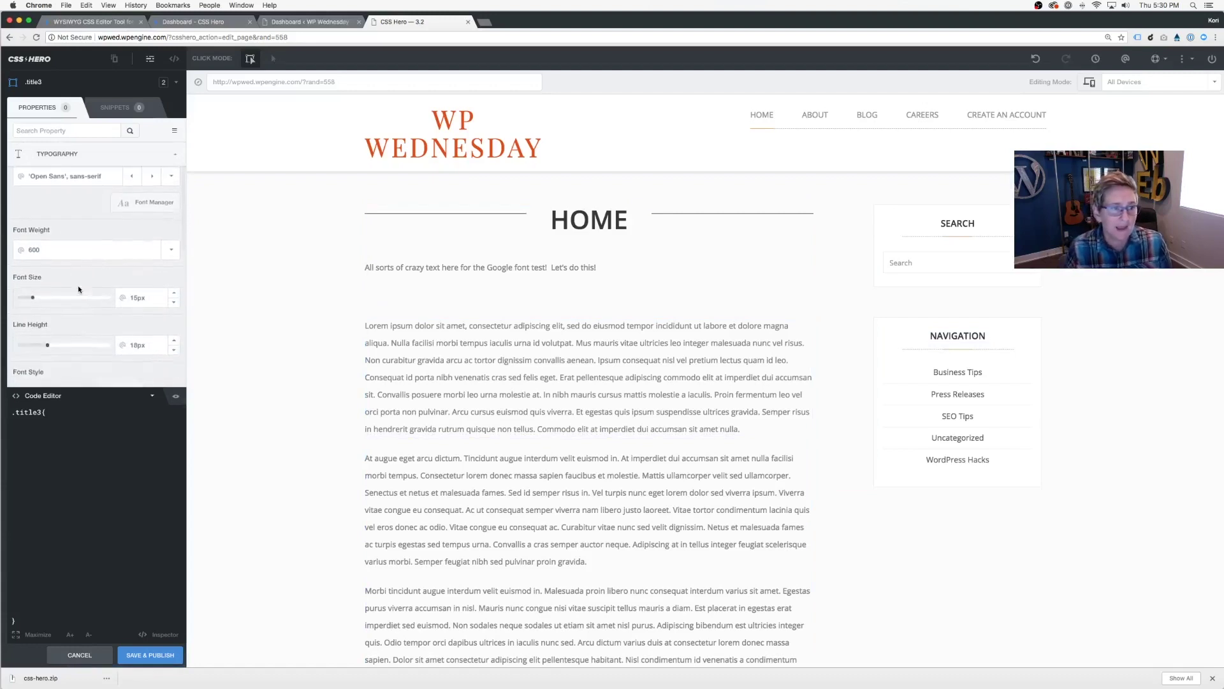
left_click(38, 294)
left_click_drag(38, 293, 41, 293)
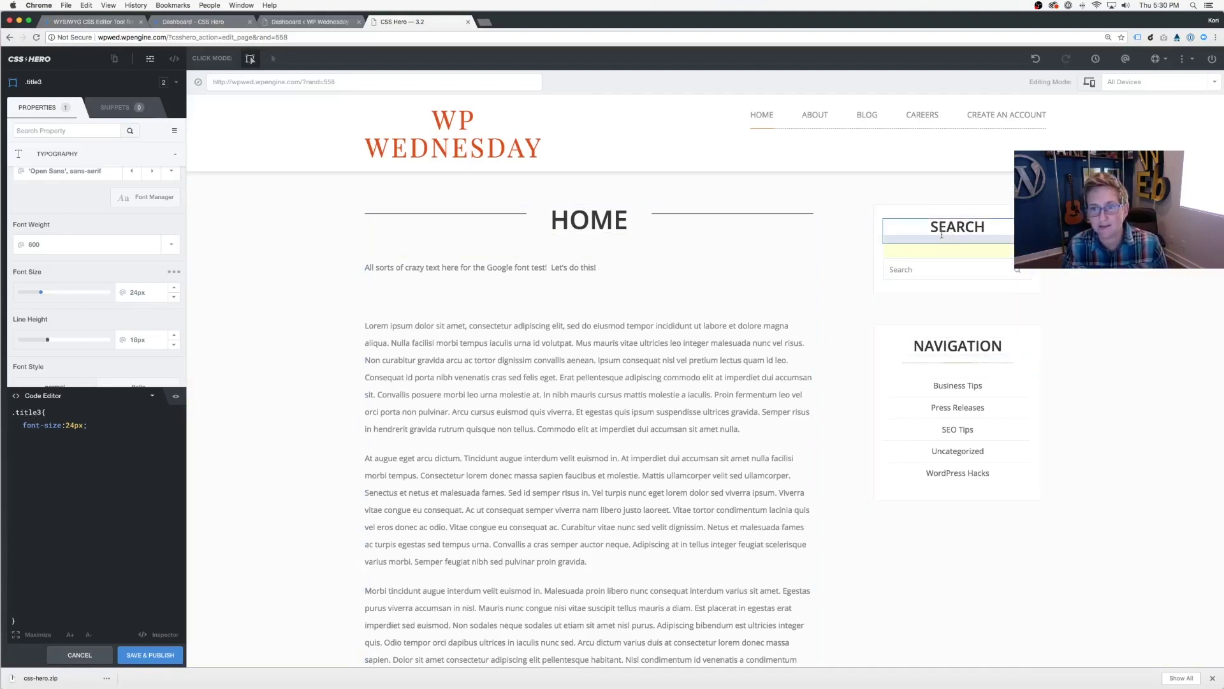
scroll(826, 366, "down", 5)
scroll(819, 368, "down", 14)
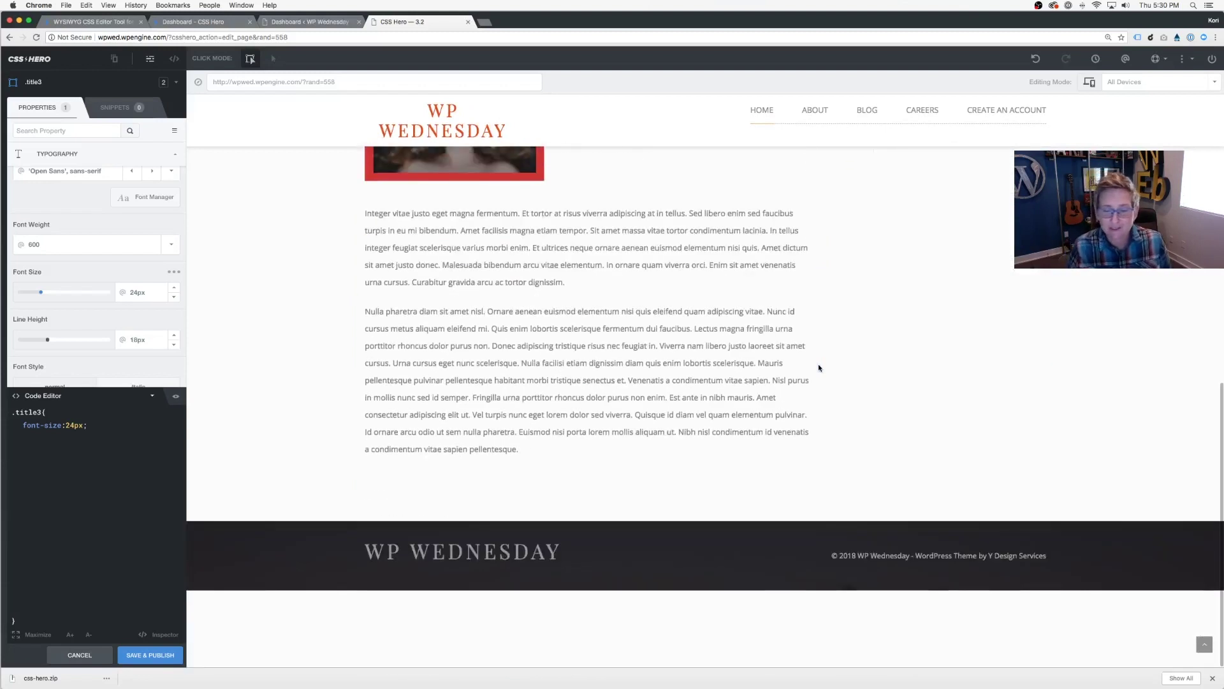
scroll(819, 368, "up", 19)
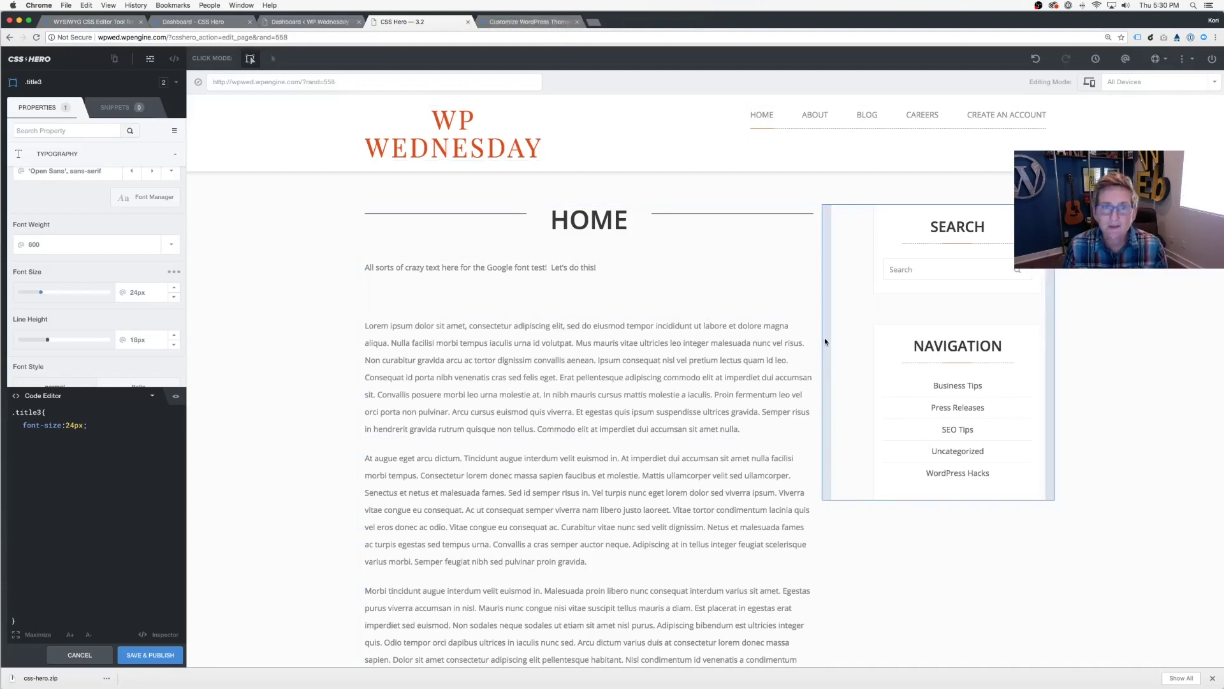
On the CSS Hero website, search the theme demos for "divi" and launch the Divi theme demo with Hero.
left_click(535, 21)
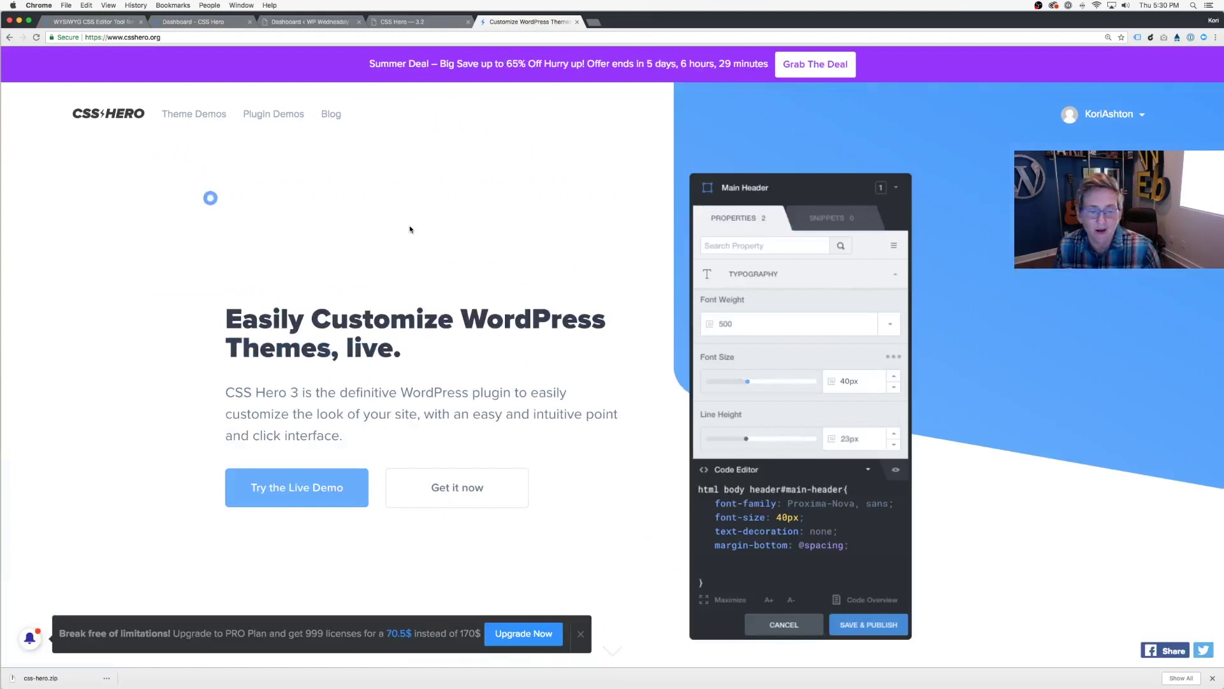
left_click(195, 115)
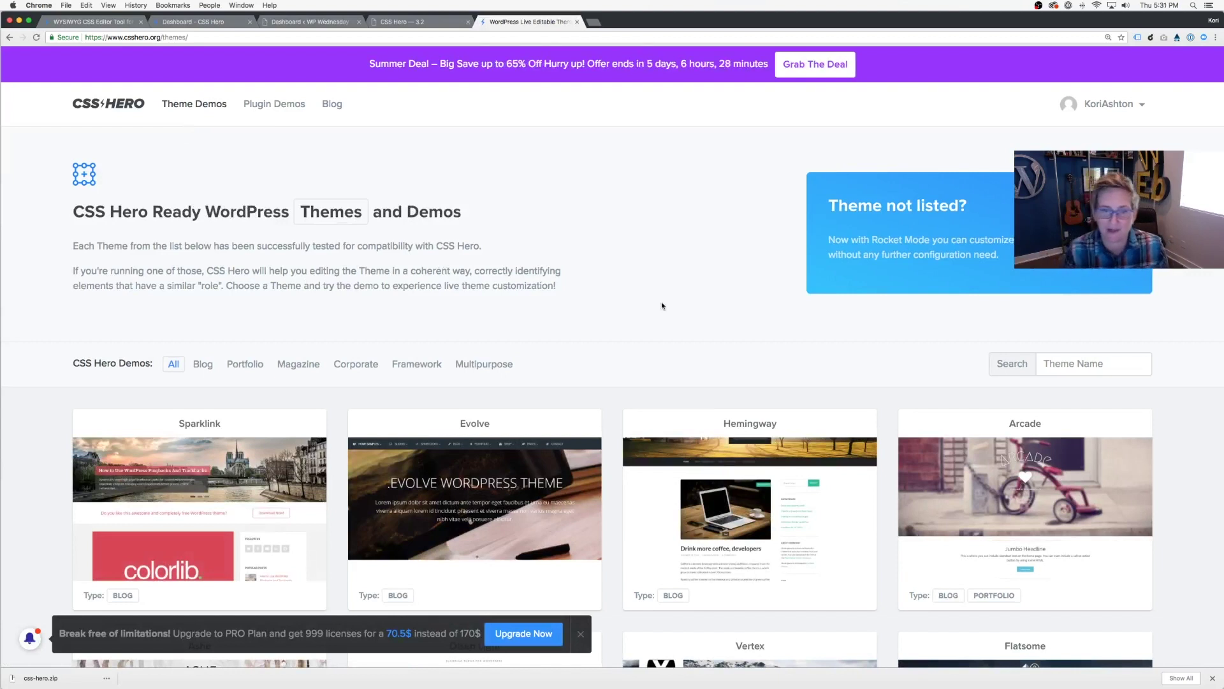
scroll(613, 417, "down", 5)
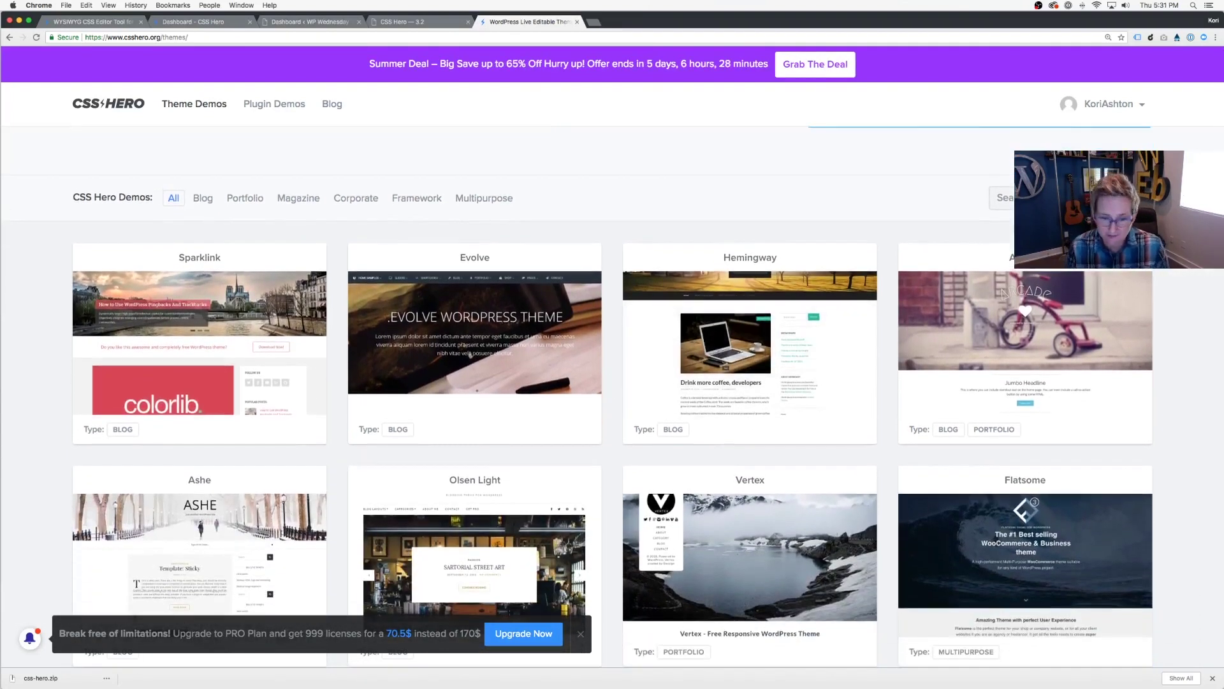
type("divi")
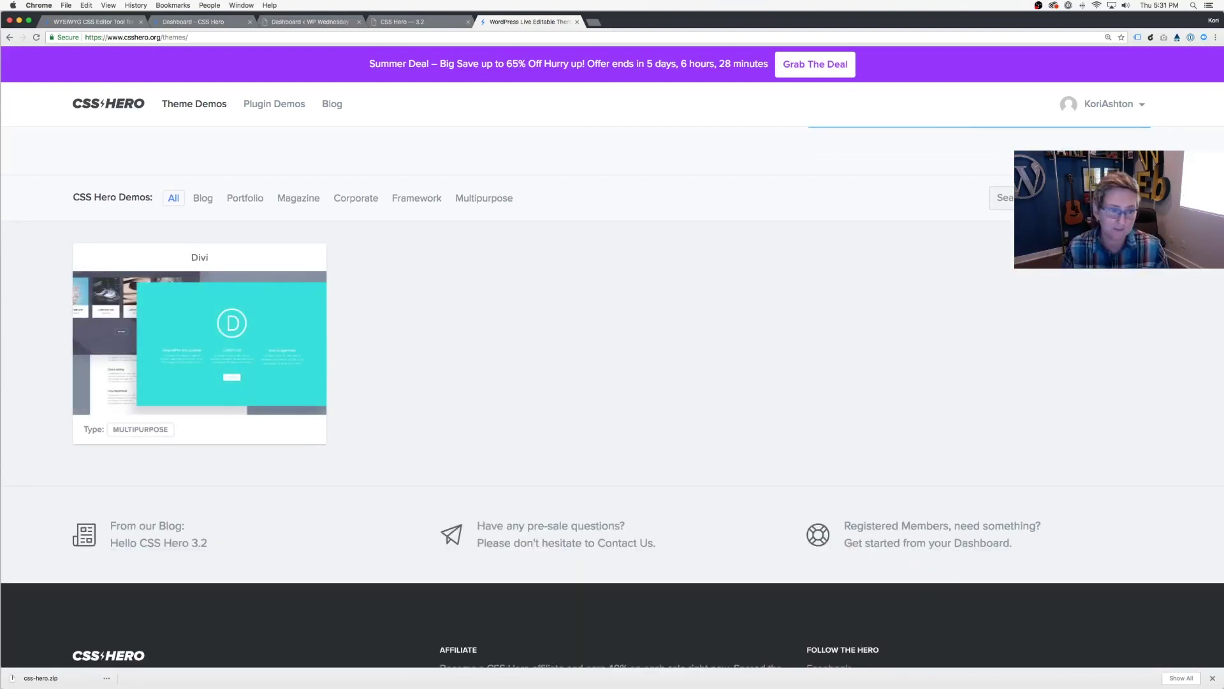
mouse_move(234, 371)
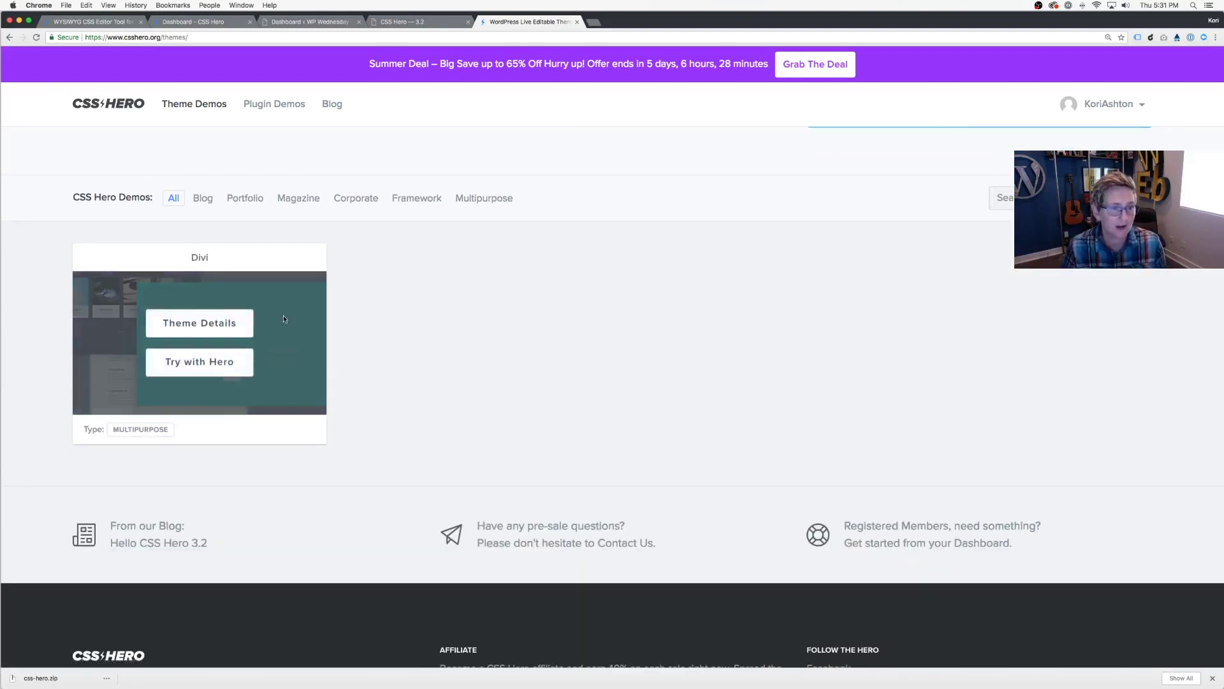
left_click(199, 364)
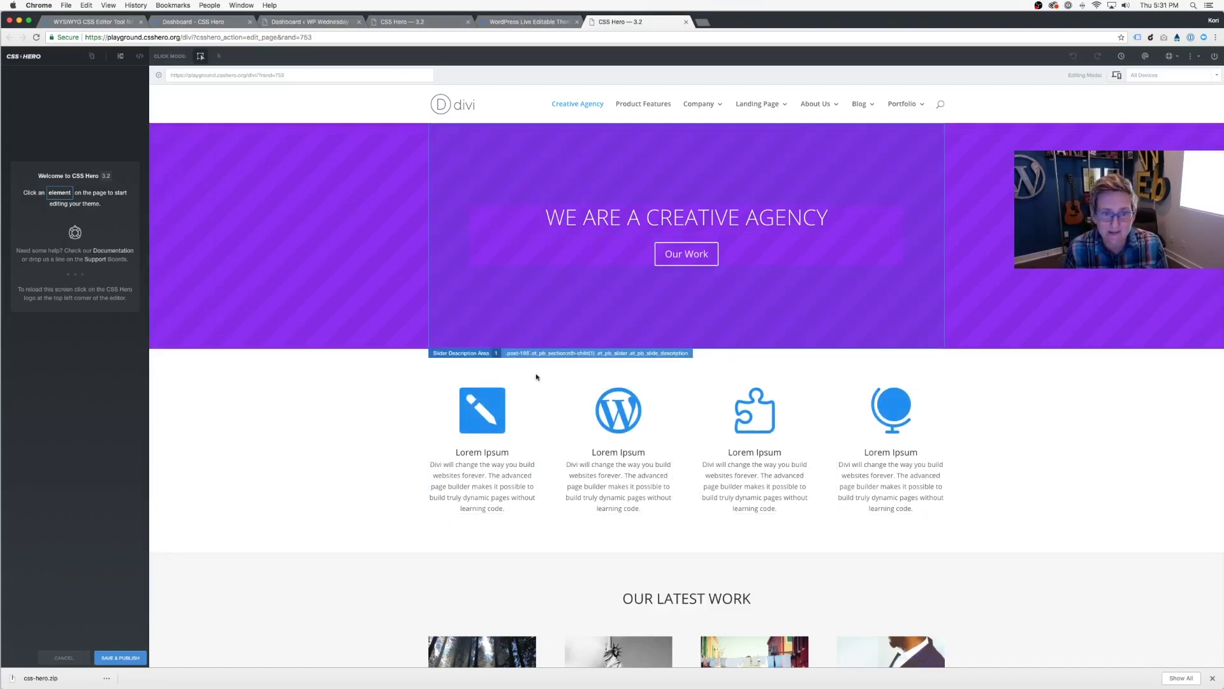
Set the font size of the blurb paragraphs below the icons in the Divi demo to 27px.
left_click(514, 486)
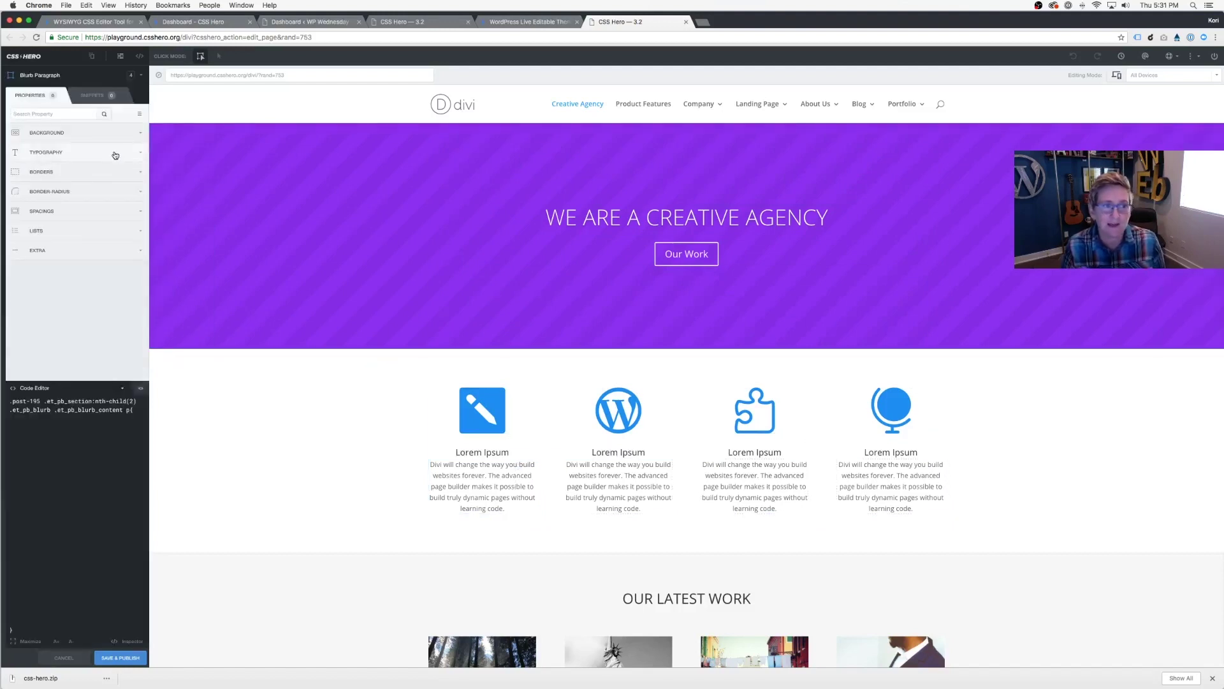
left_click(115, 155)
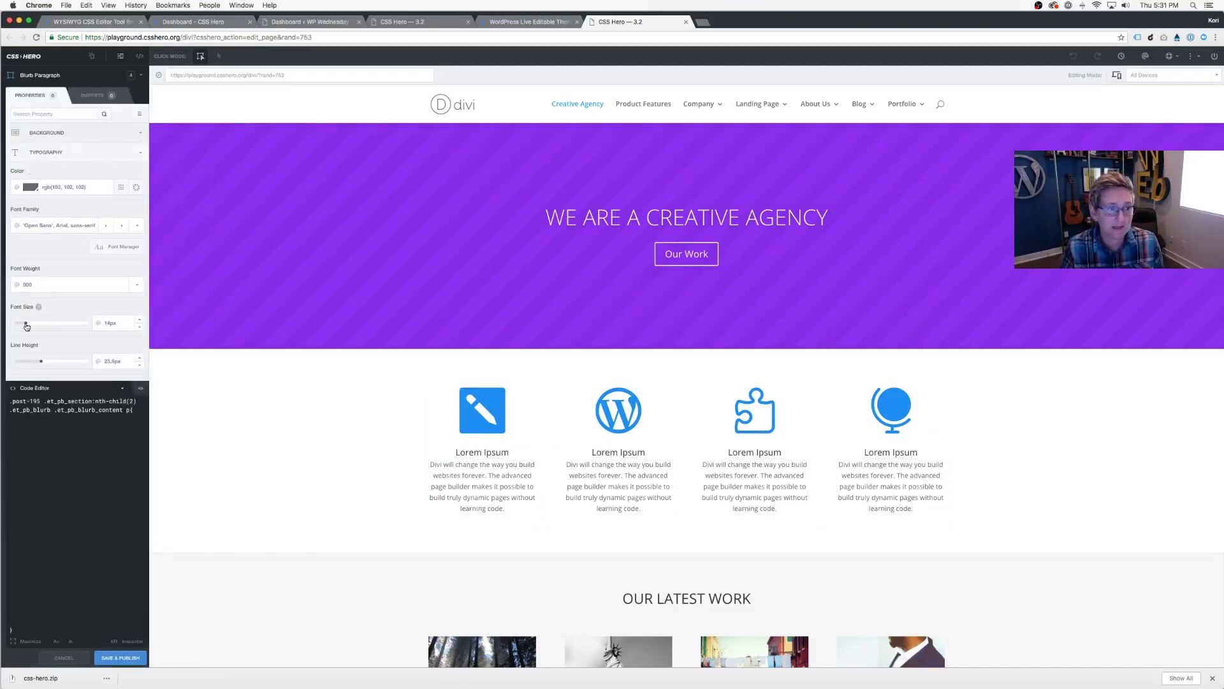
left_click_drag(26, 327, 35, 327)
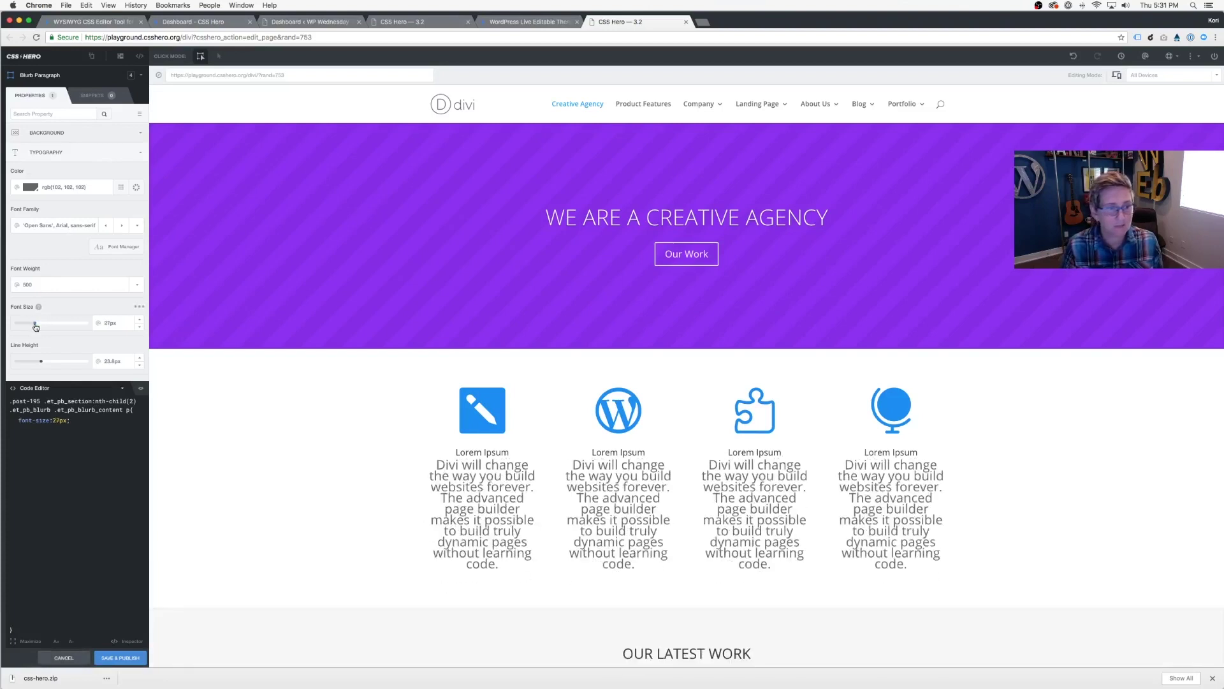
Set the line height of the Divi demo's blurb paragraphs to 28px.
left_click(45, 365)
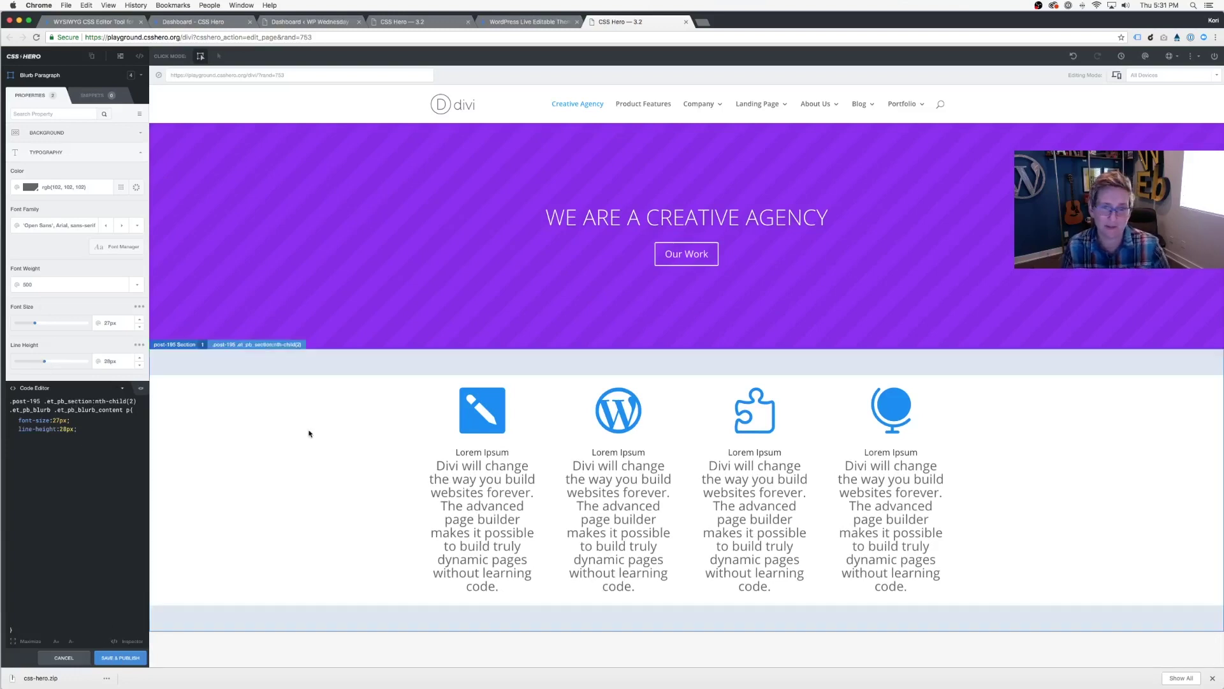
Open the Plugin Demos page on the CSS Hero website and review the listed plugins and their compatibility ratings.
left_click(511, 22)
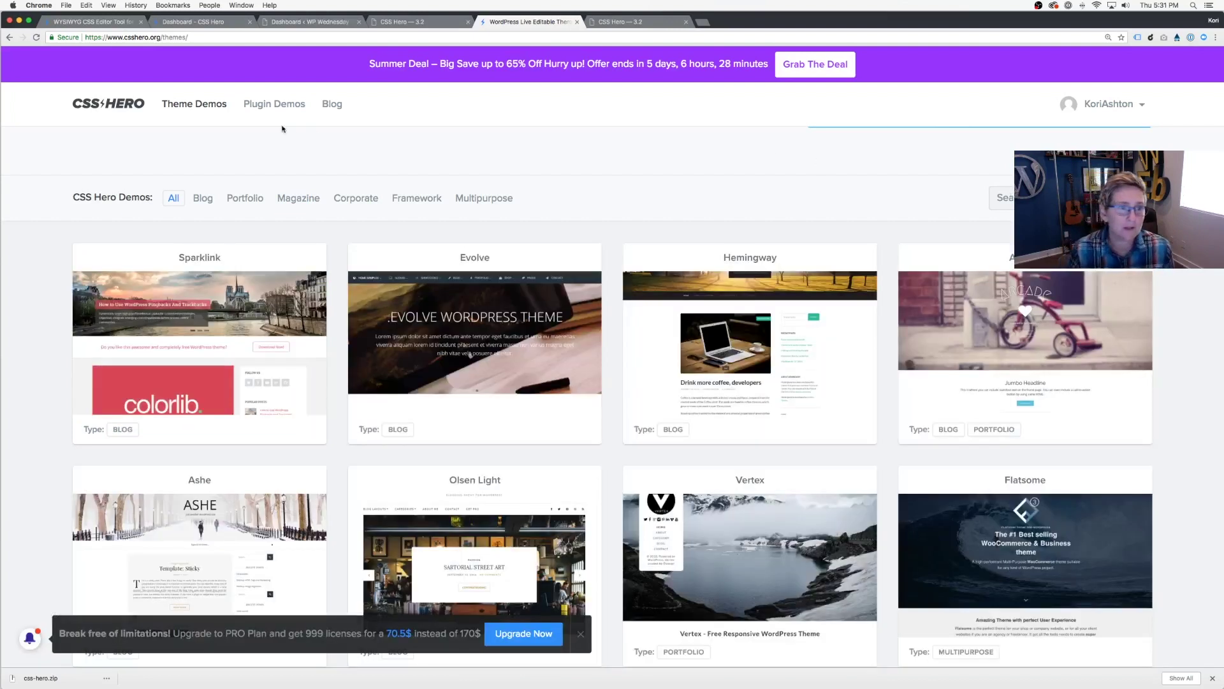
left_click(269, 105)
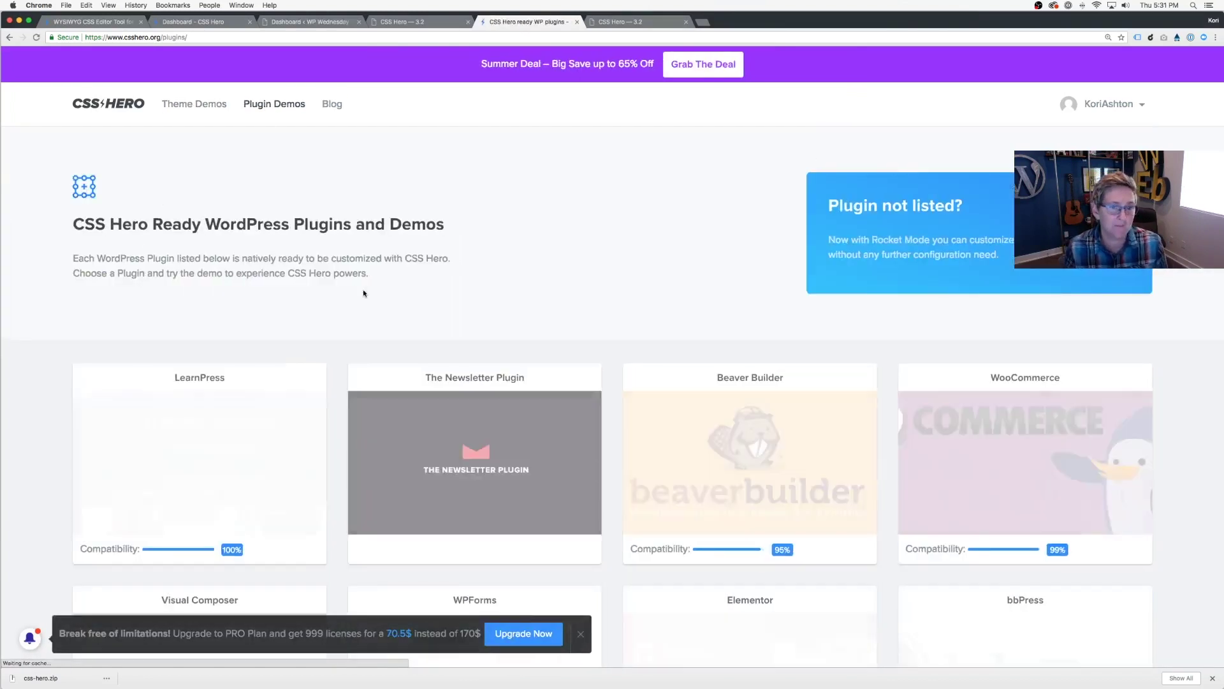
scroll(354, 301, "down", 3)
scroll(354, 300, "down", 2)
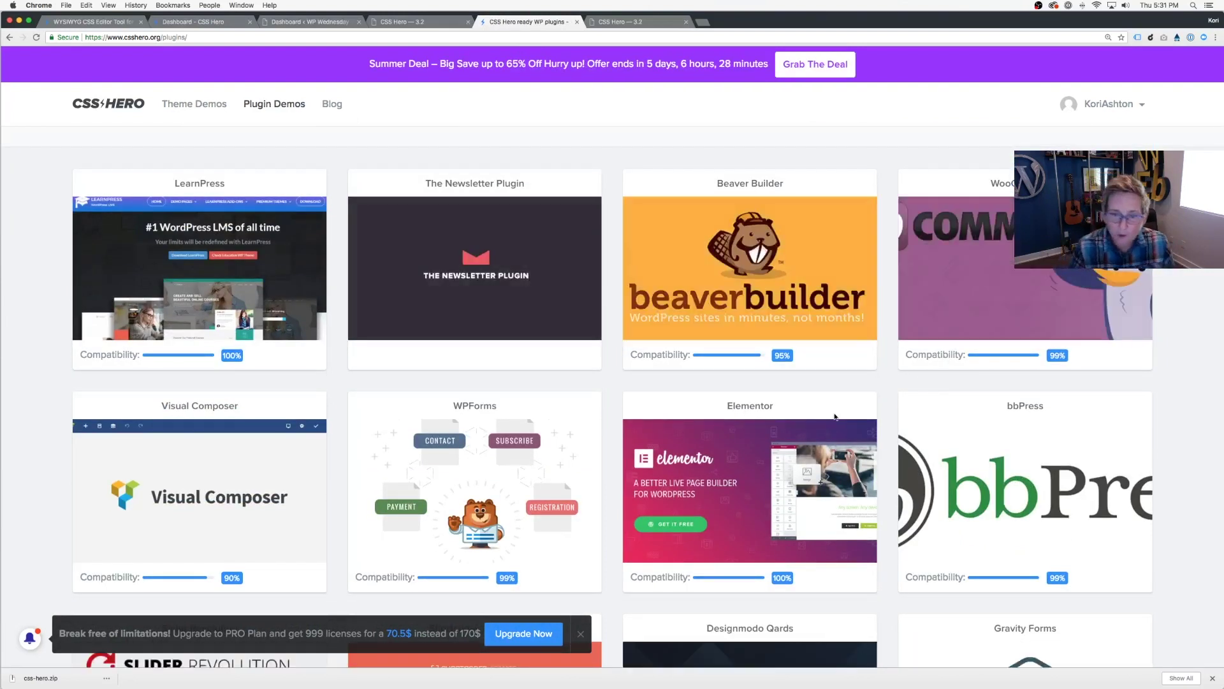
mouse_move(837, 413)
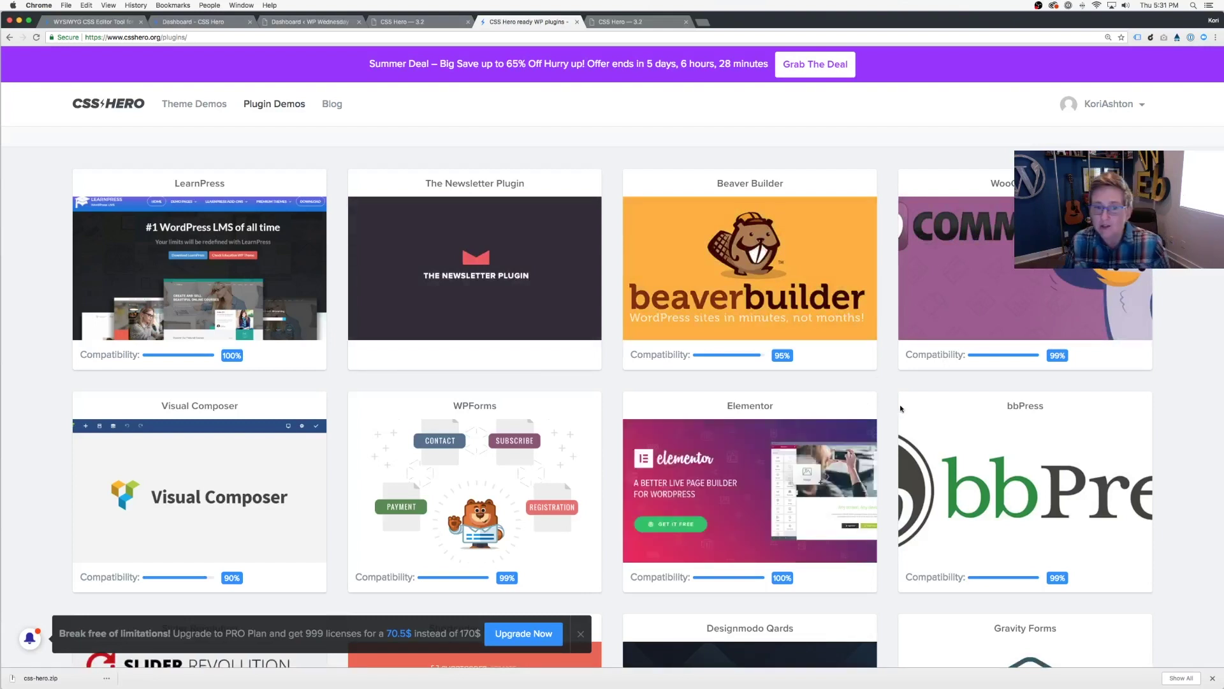
mouse_move(901, 408)
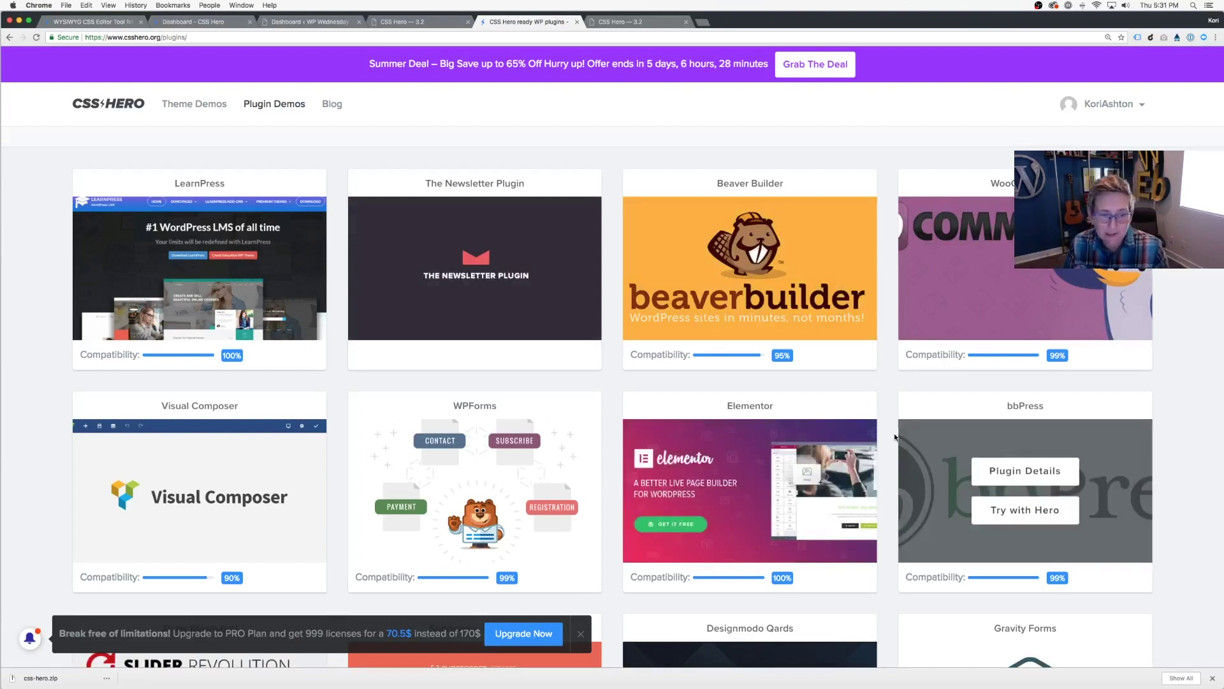
mouse_move(775, 577)
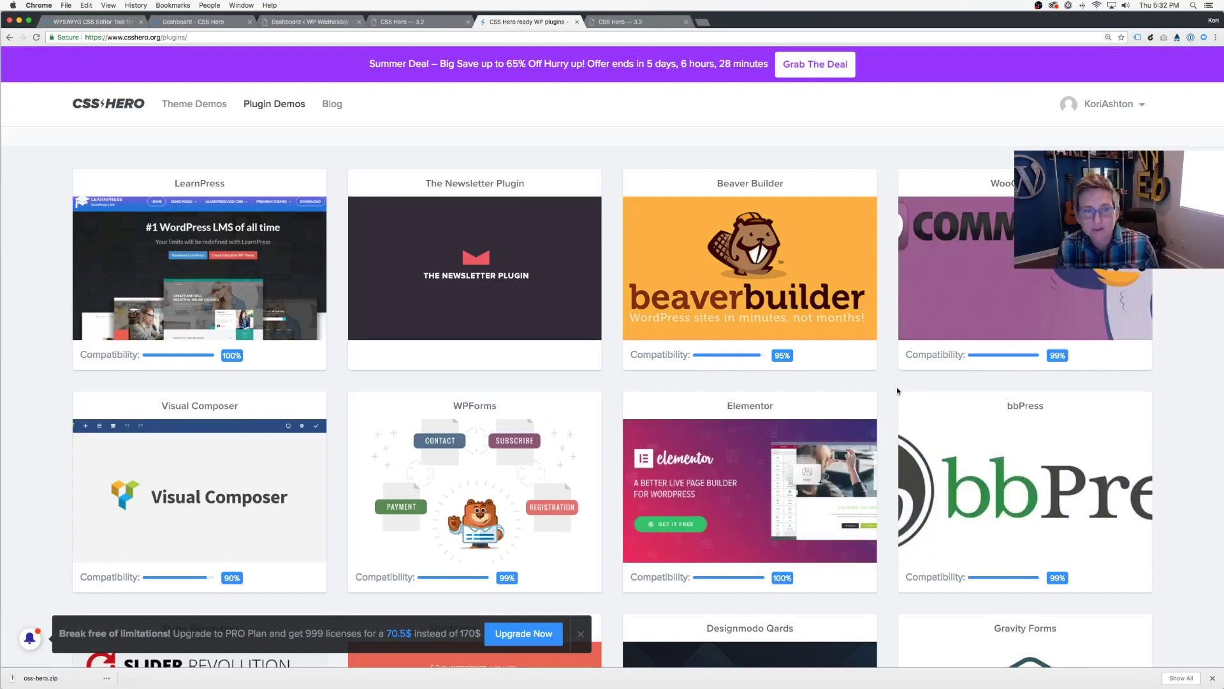
scroll(896, 386, "down", 3)
scroll(897, 390, "down", 10)
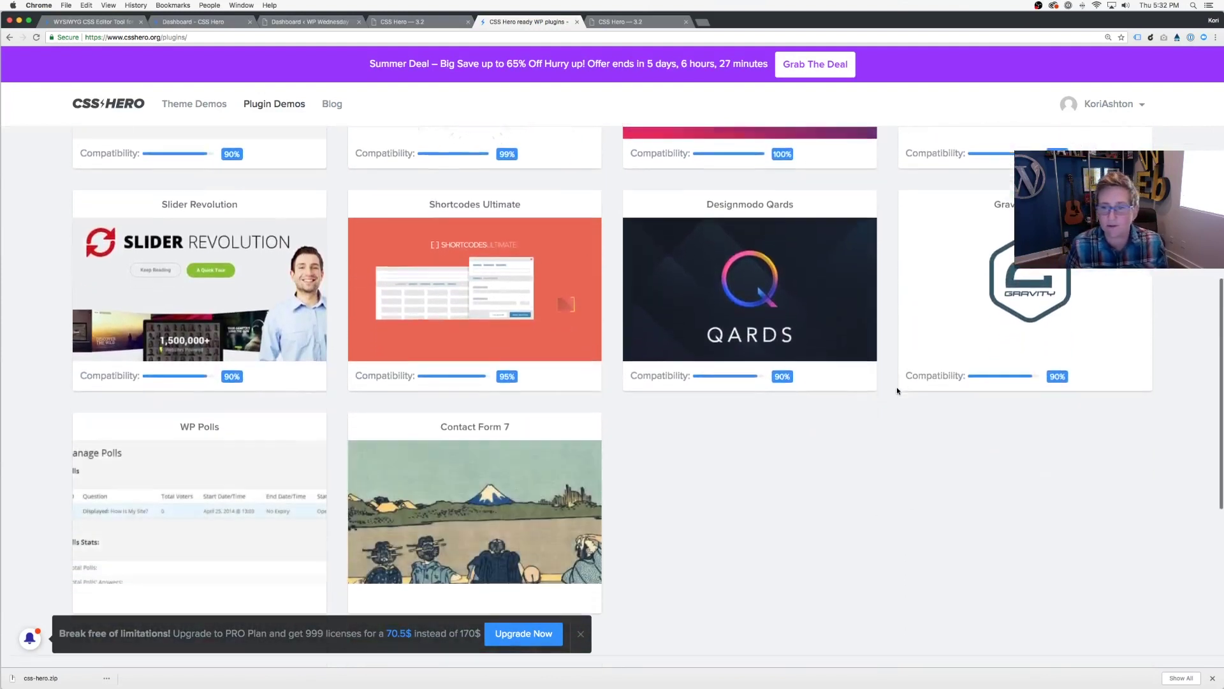
scroll(897, 390, "up", 15)
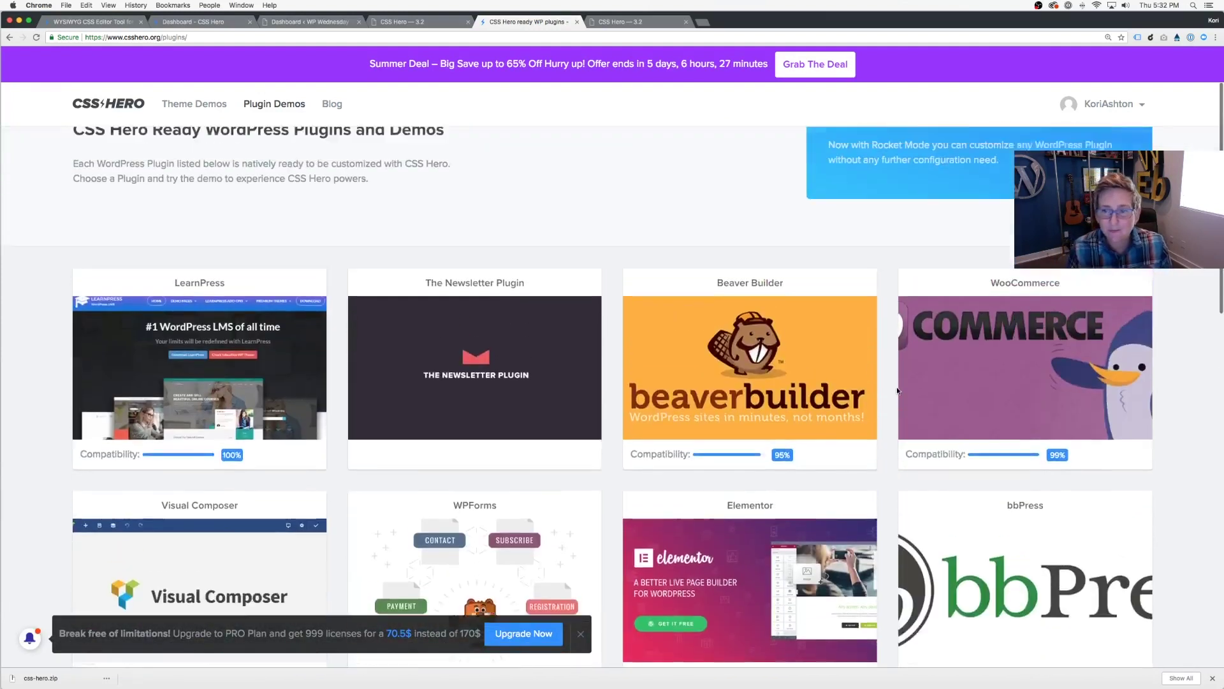
scroll(897, 390, "down", 10)
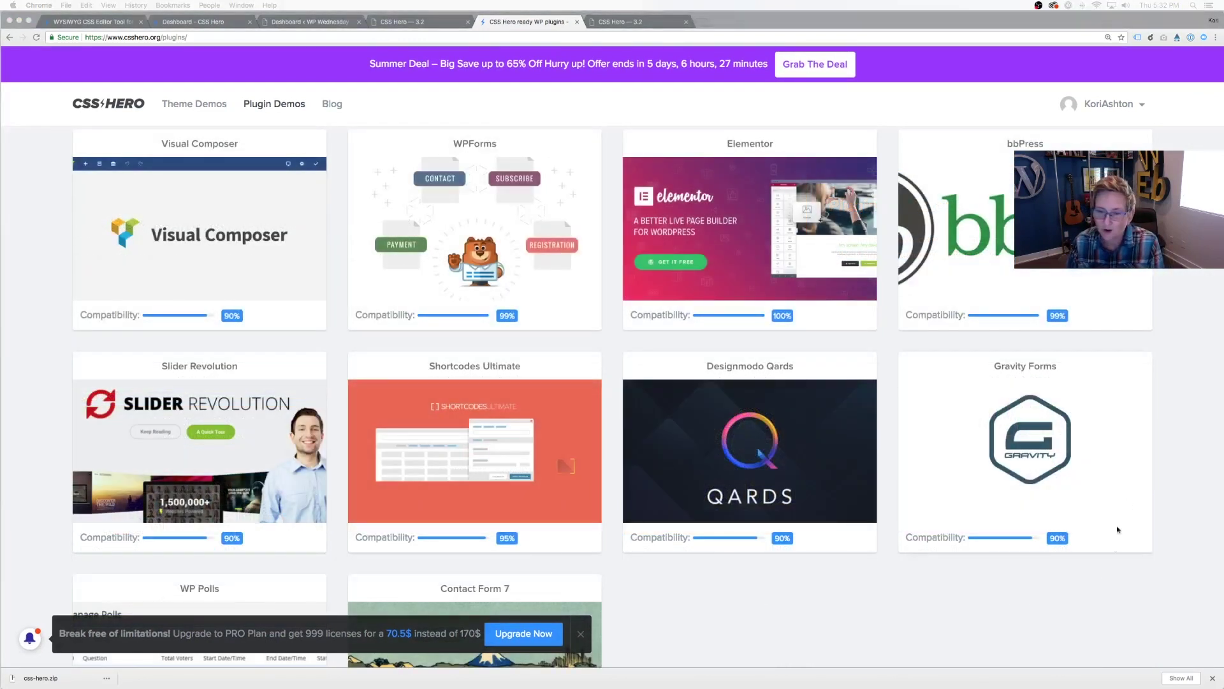
Launch the Gravity Forms plugin demo with Hero.
left_click(956, 603)
mouse_move(1017, 475)
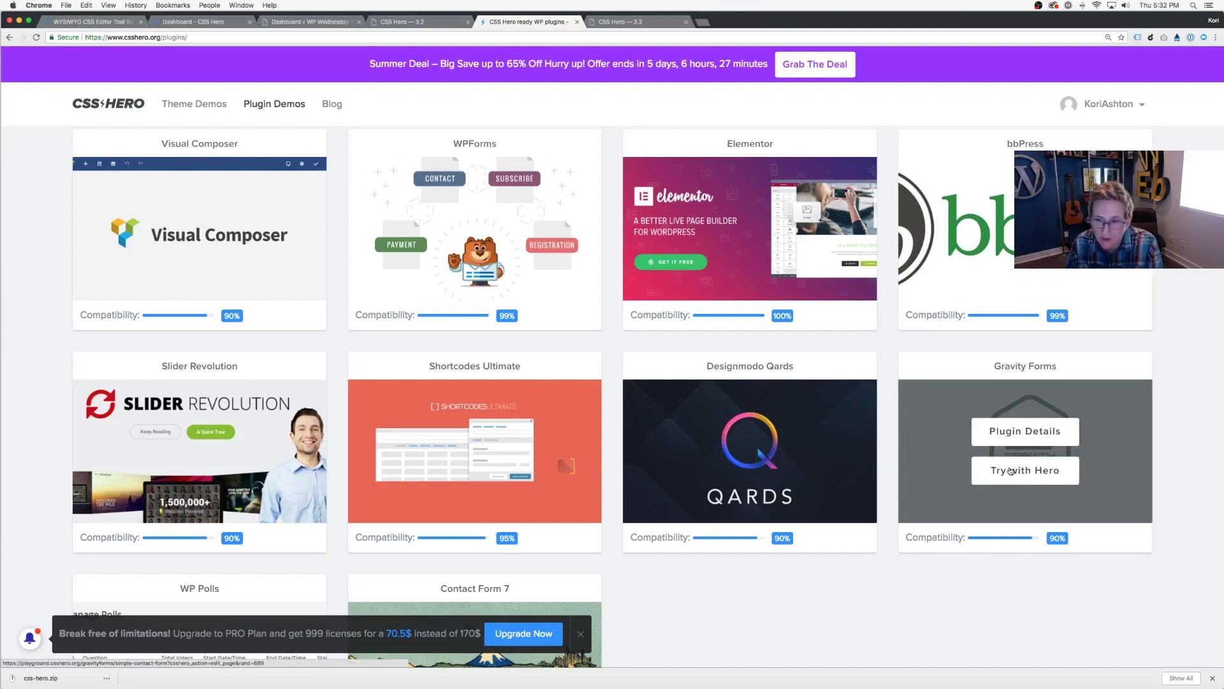
left_click(1009, 472)
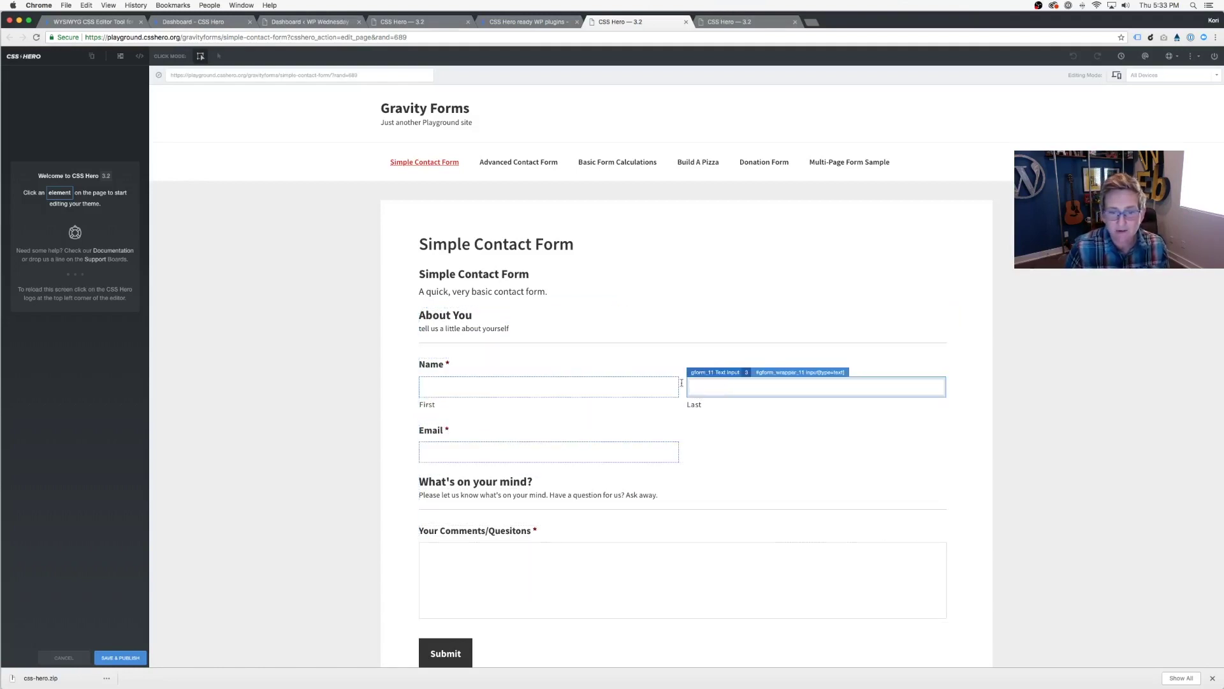
Set the visibility of the required-field asterisks in the Simple Contact Form to hidden.
left_click(447, 365)
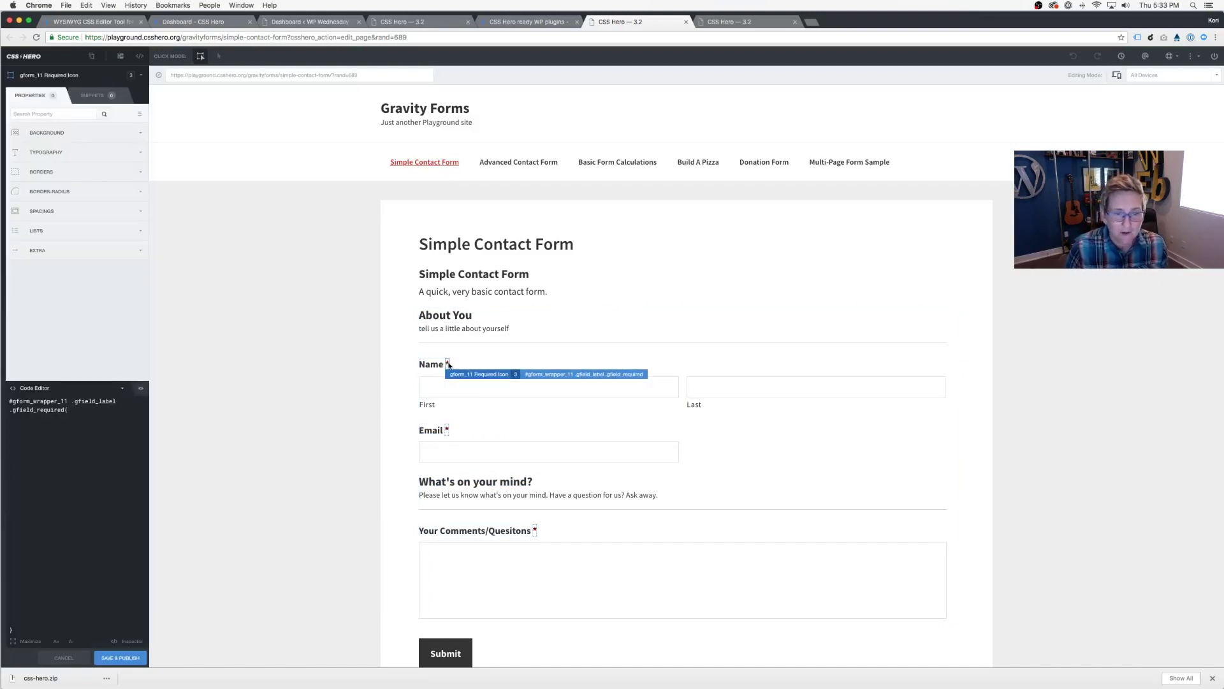
left_click(140, 254)
scroll(90, 269, "down", 3)
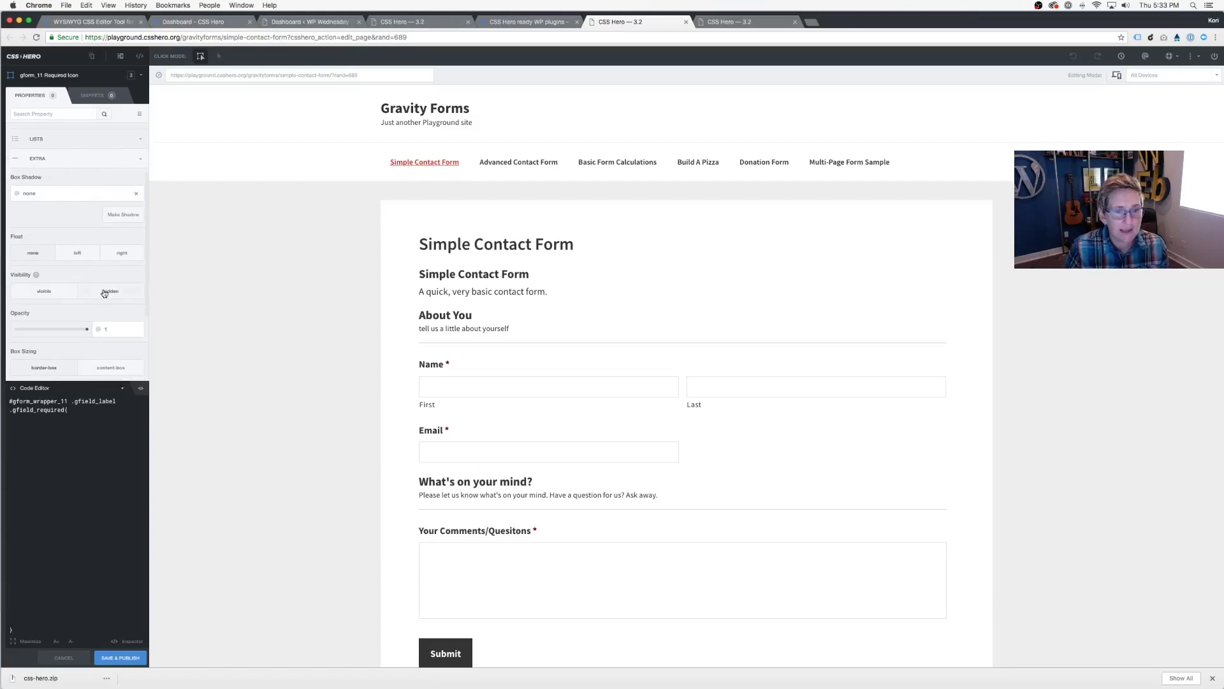
left_click(104, 292)
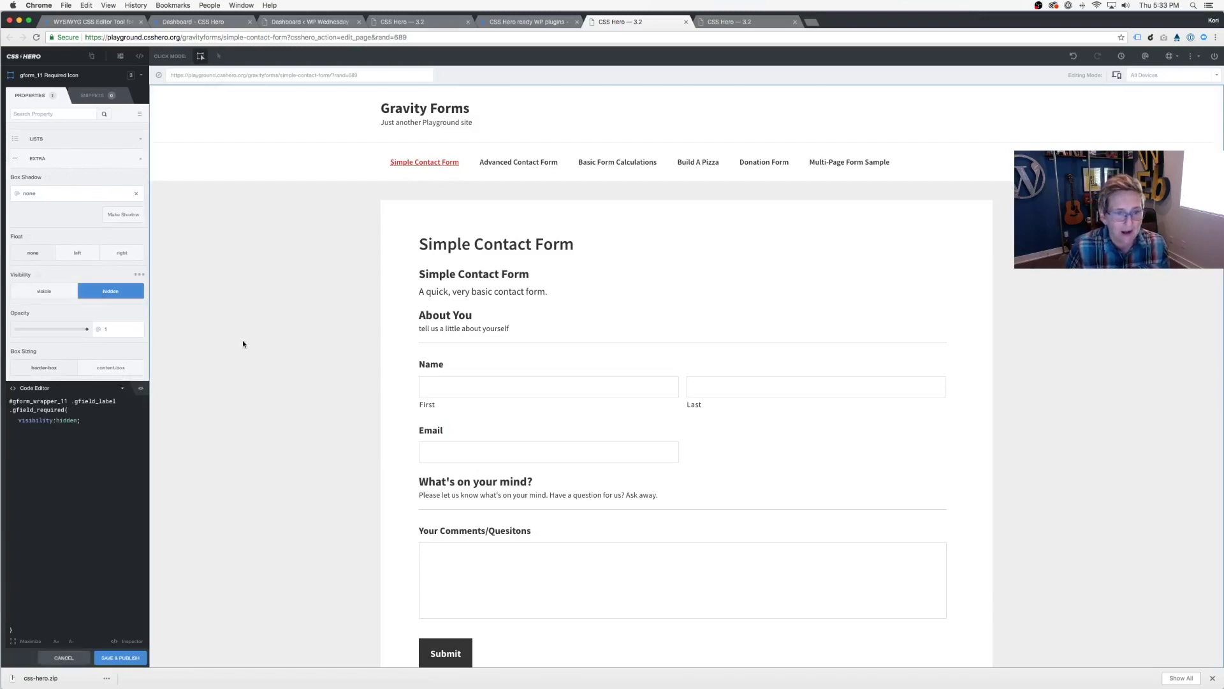
Set the visibility of the First and Last inner labels below the name fields to hidden.
left_click(430, 410)
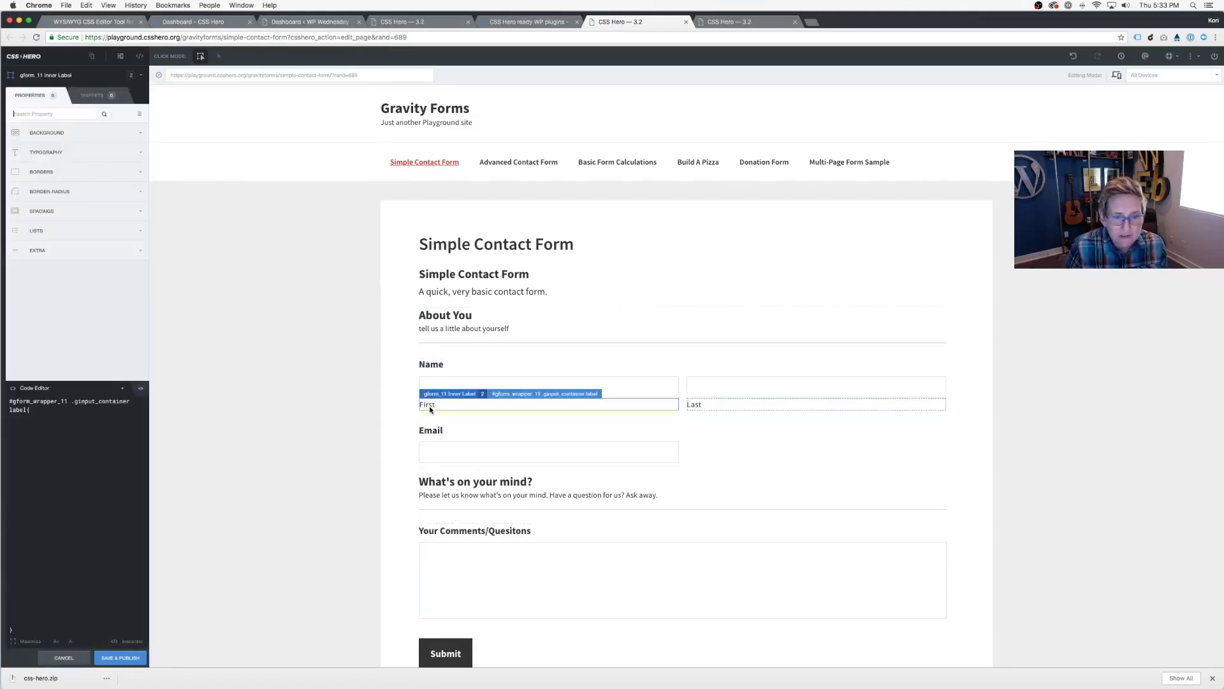
left_click(131, 256)
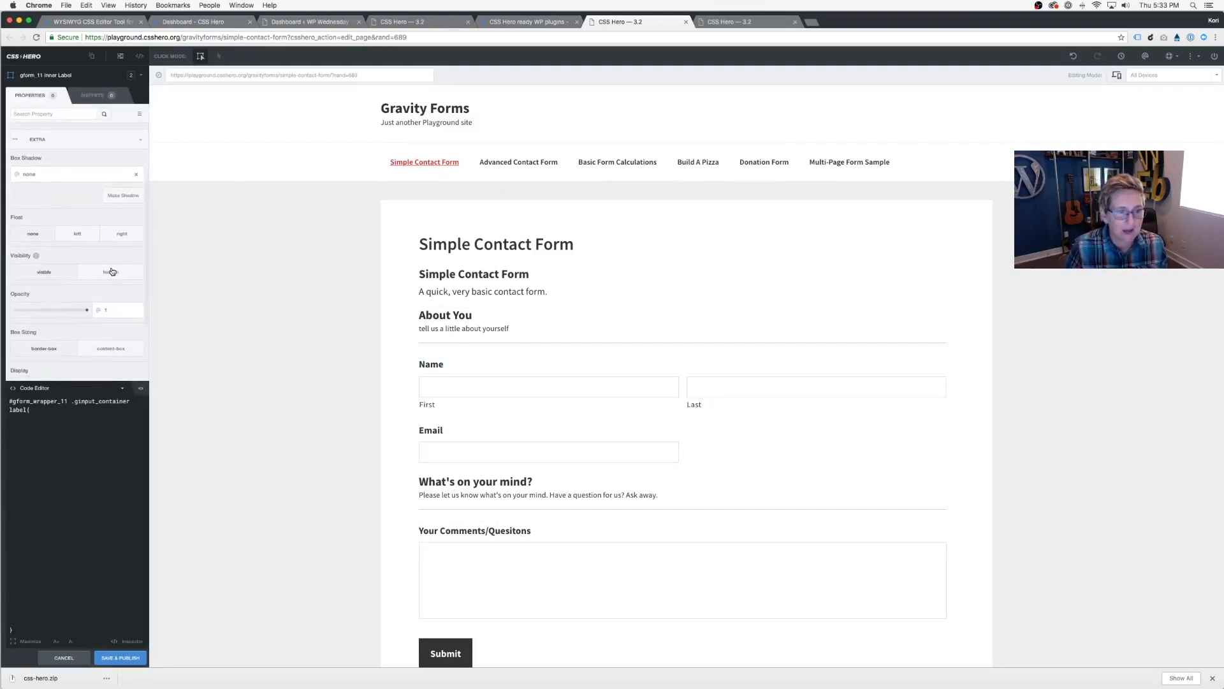
left_click(112, 271)
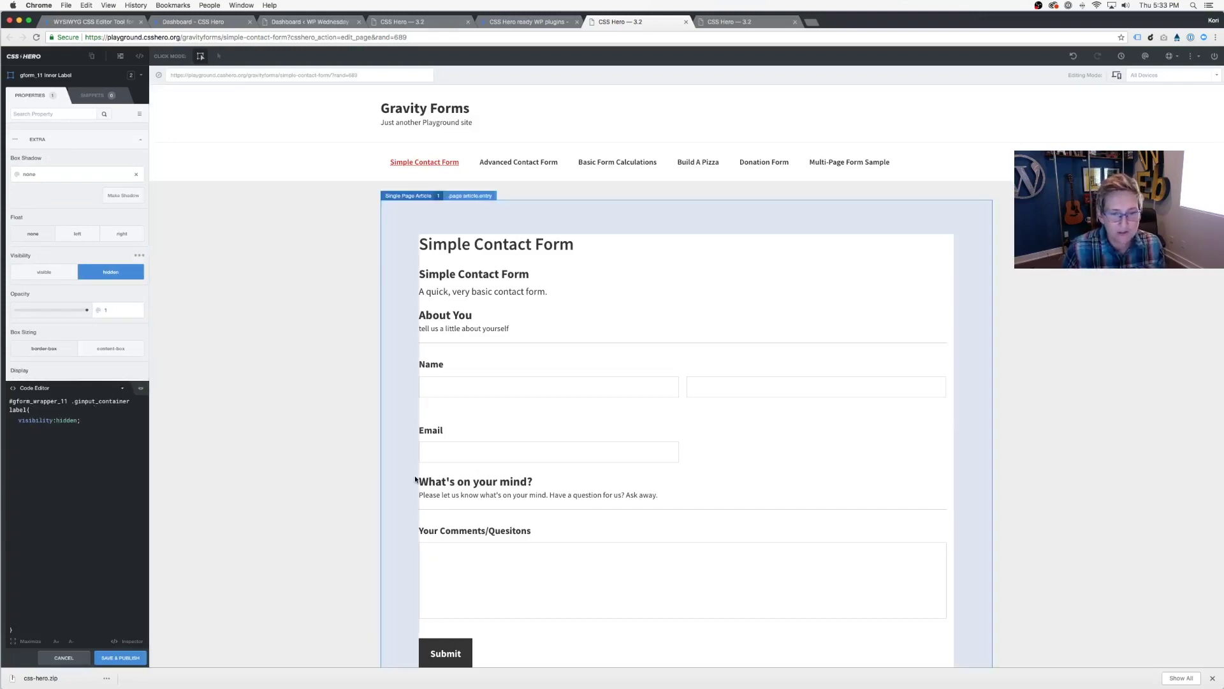
Select the form's field labels, starting from Name, and inspect their spacing, typography and background properties.
left_click(438, 368)
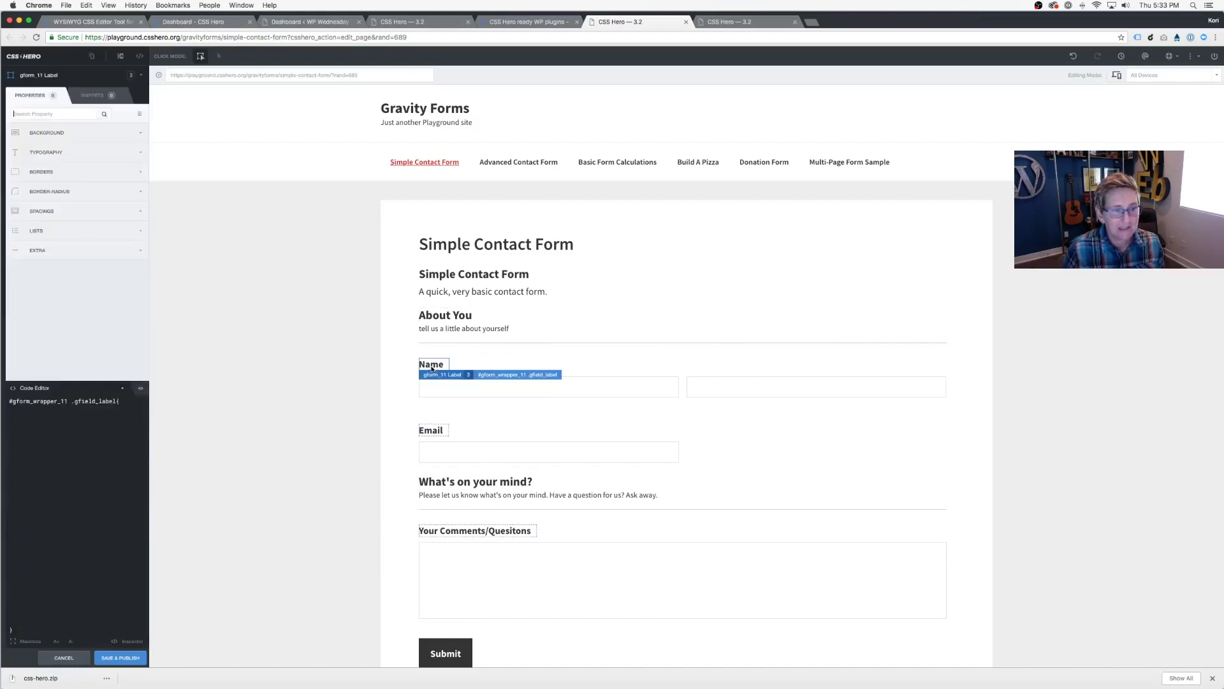
left_click(98, 210)
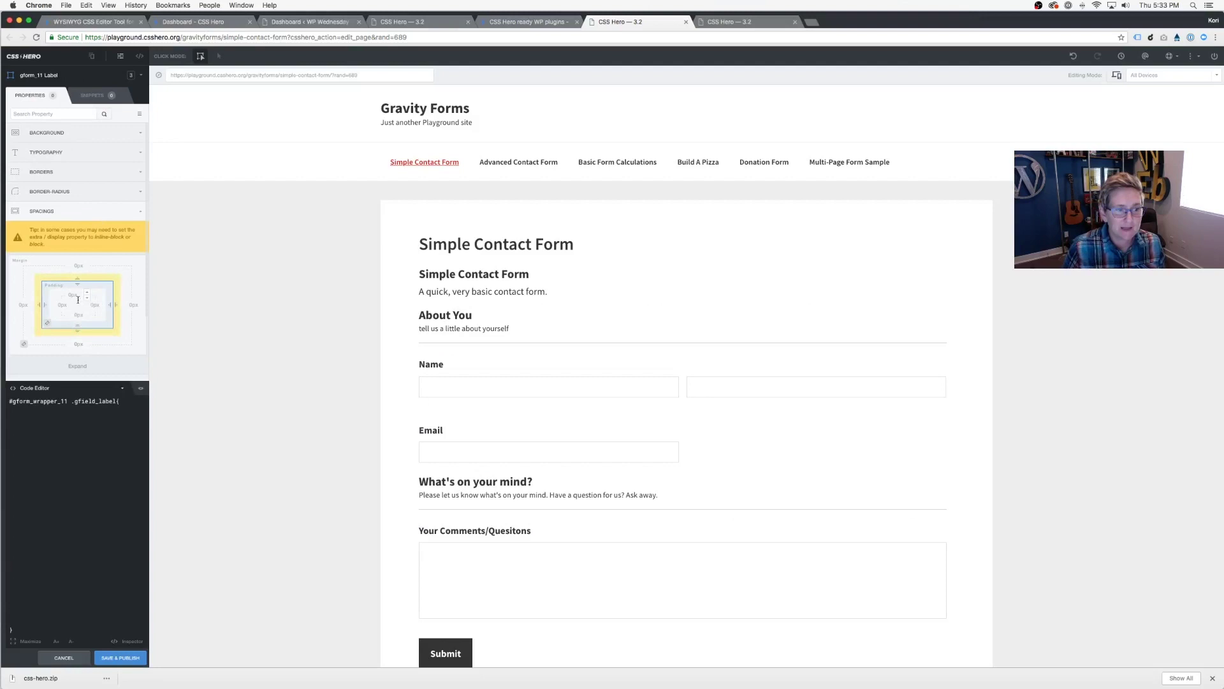
scroll(102, 300, "down", 2)
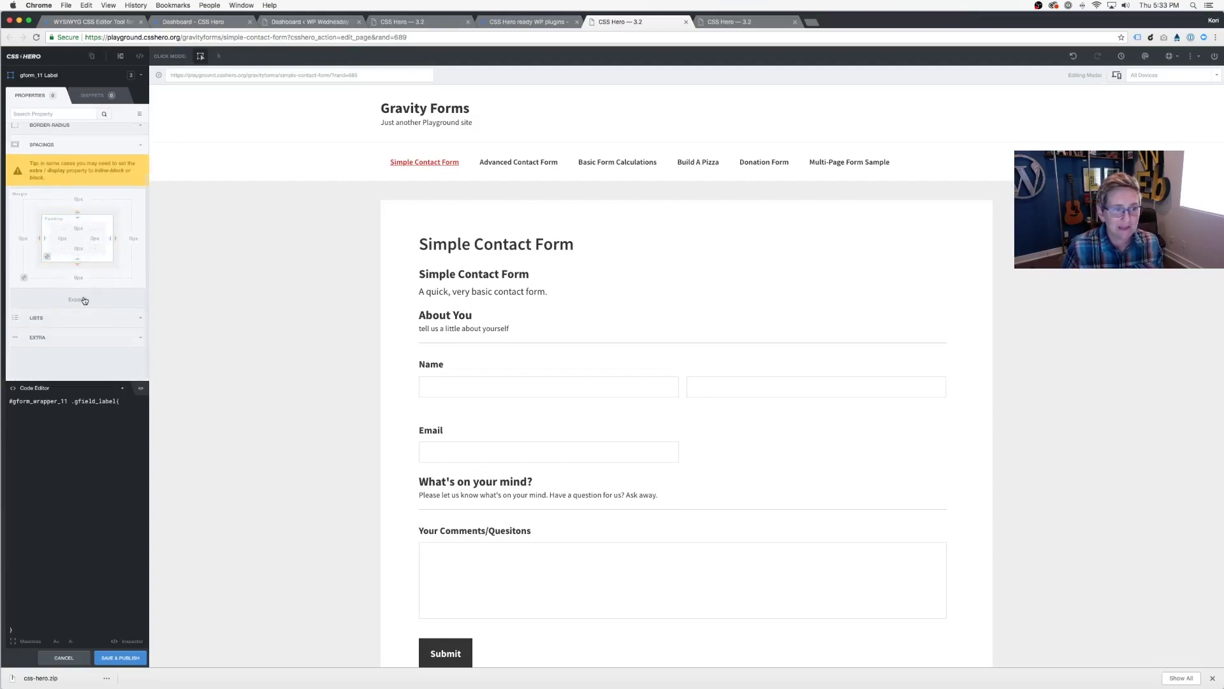
scroll(82, 295, "up", 2)
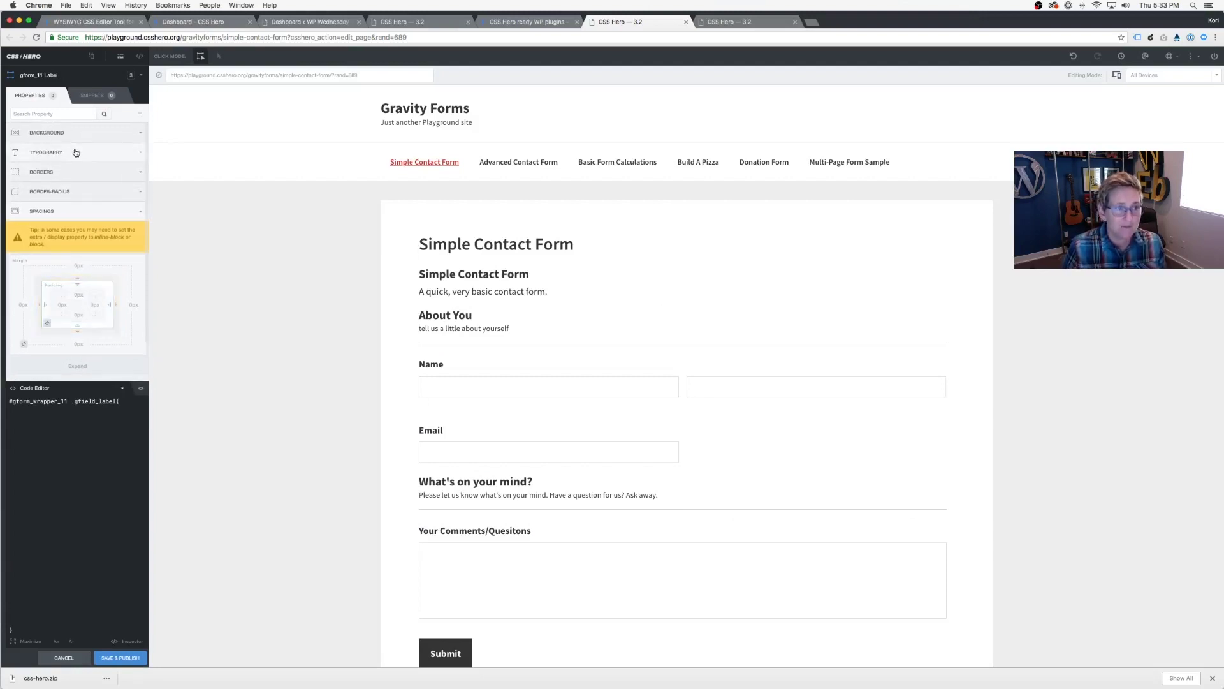
left_click(76, 153)
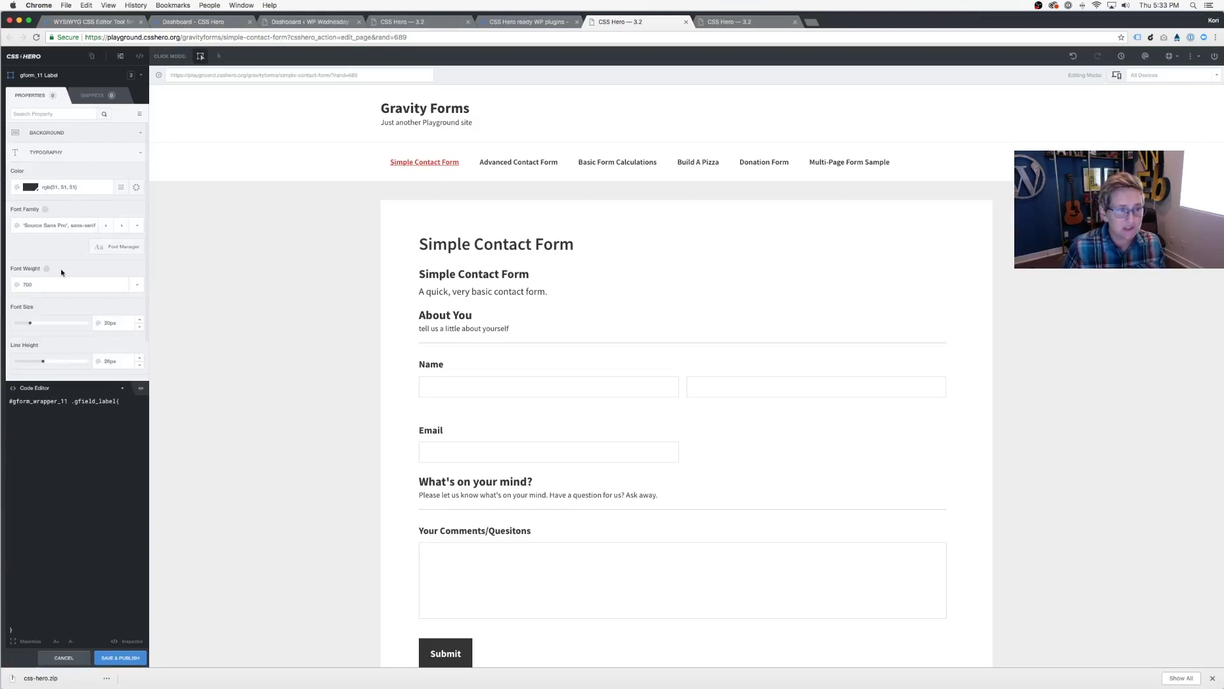
left_click(70, 138)
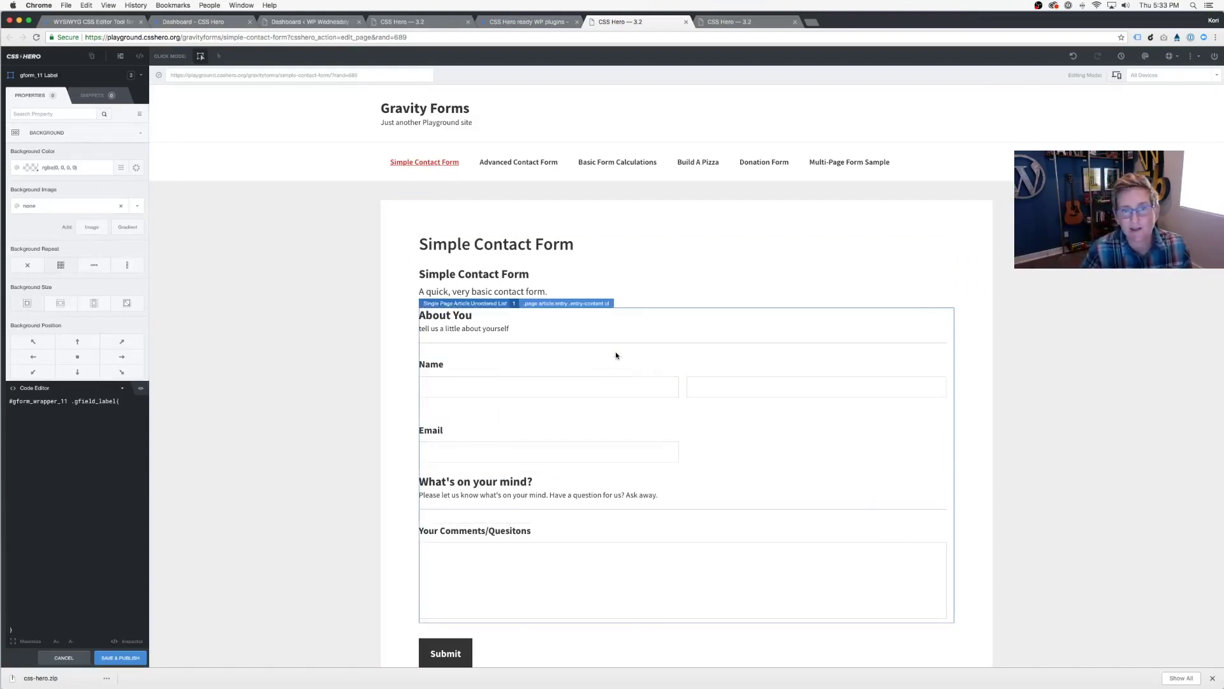
Return to the CSS Hero plugin demos page and look through the list of supported plugins again.
left_click(529, 21)
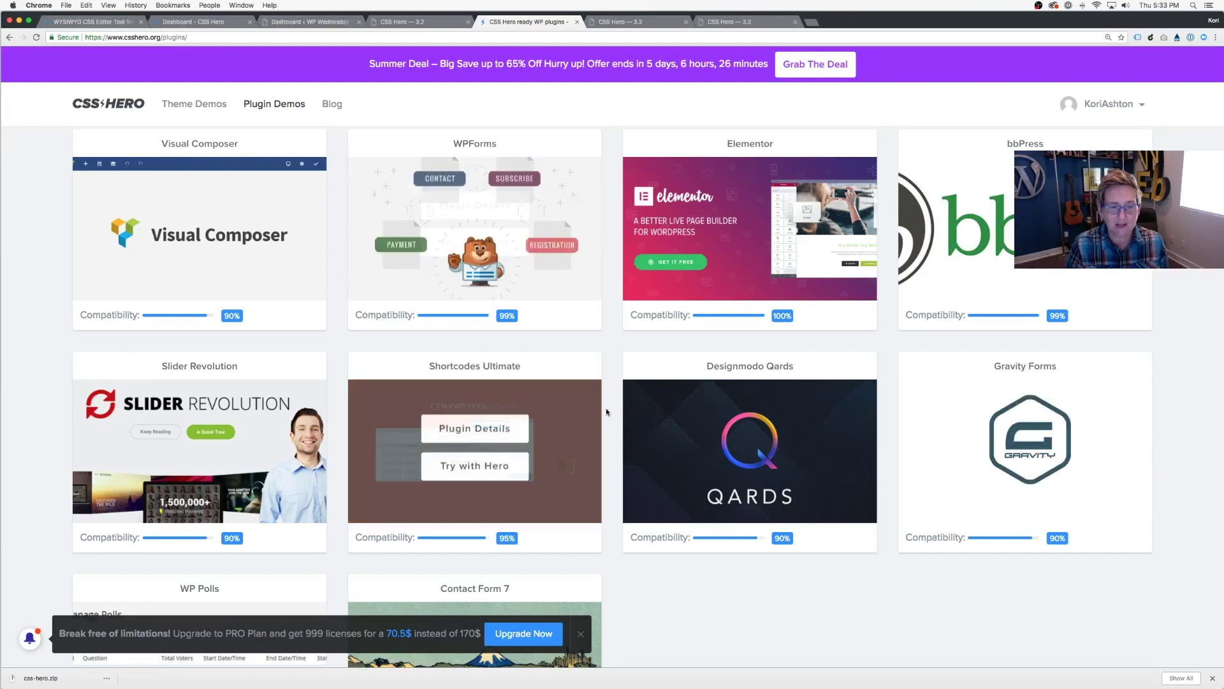
scroll(592, 494, "down", 3)
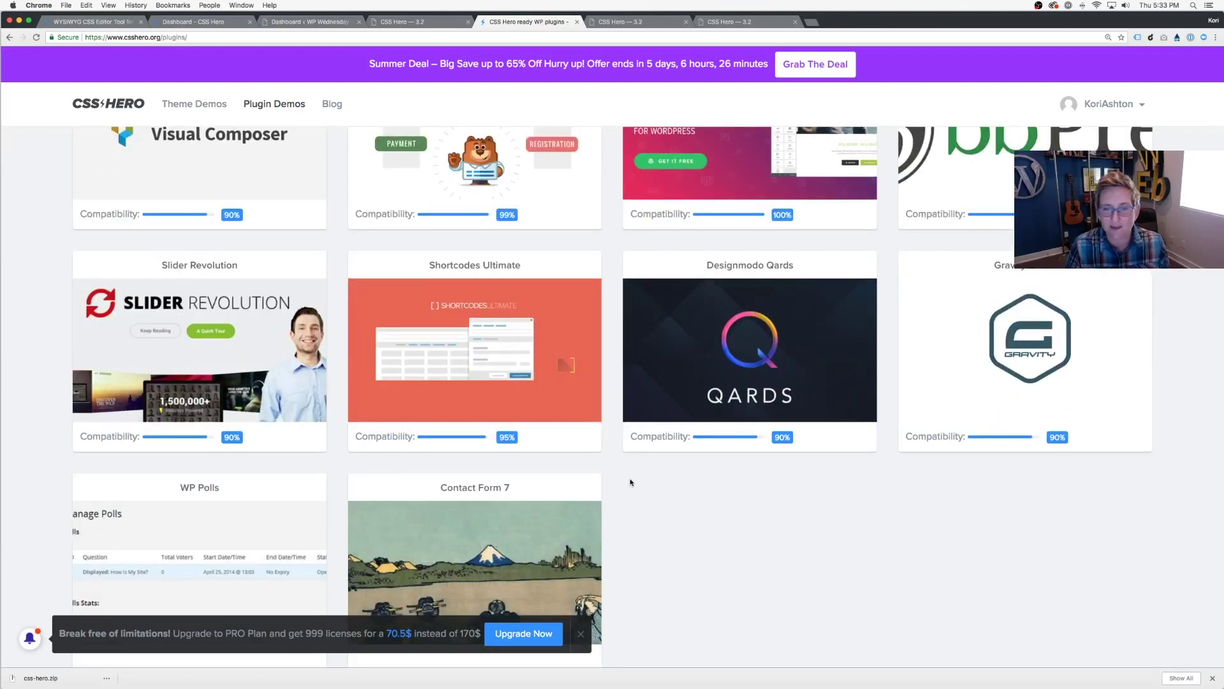
scroll(631, 479, "up", 2)
scroll(630, 479, "up", 8)
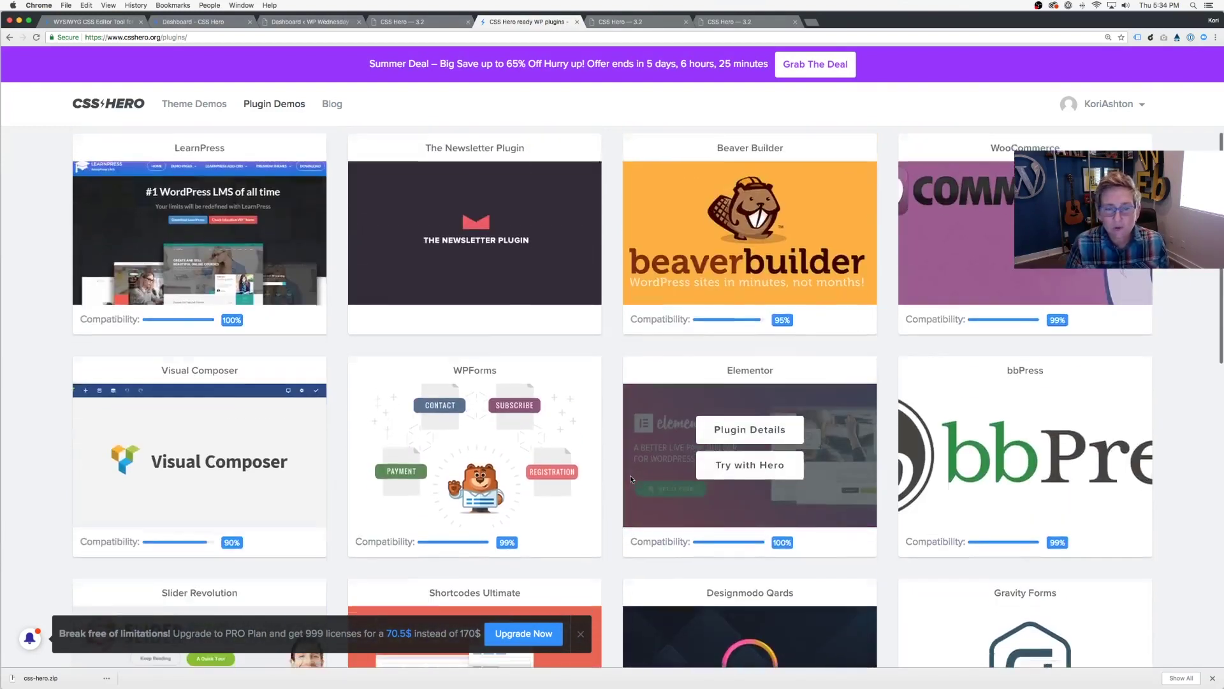
scroll(630, 476, "up", 6)
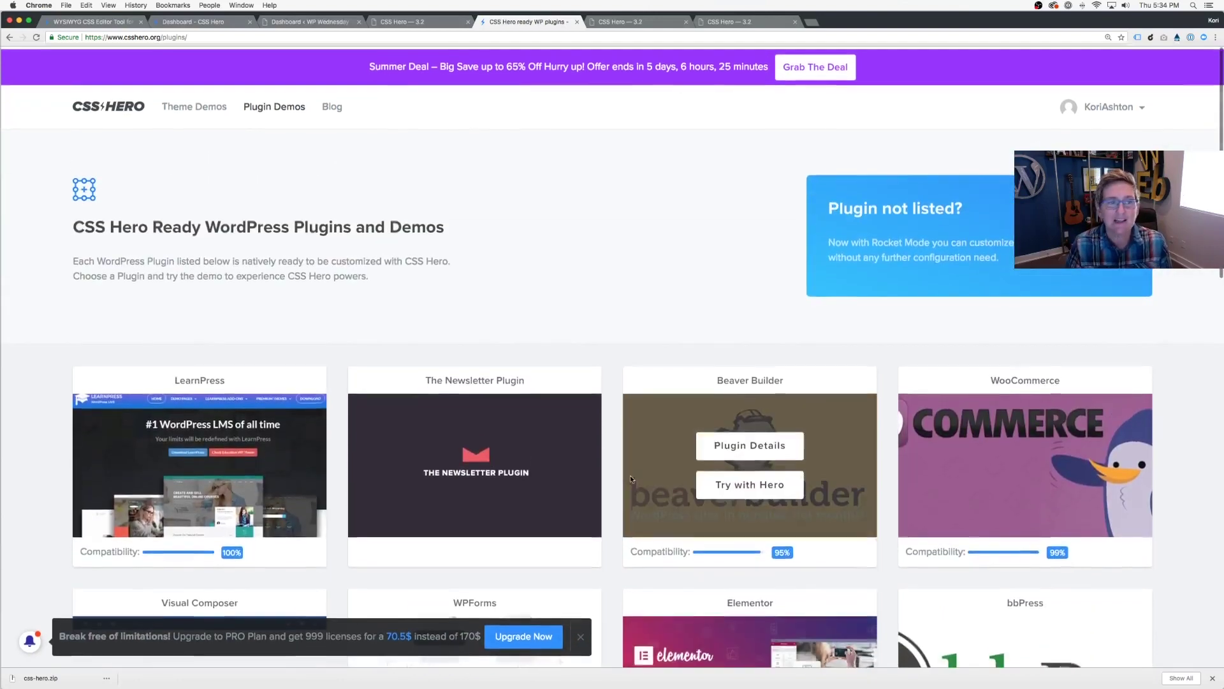